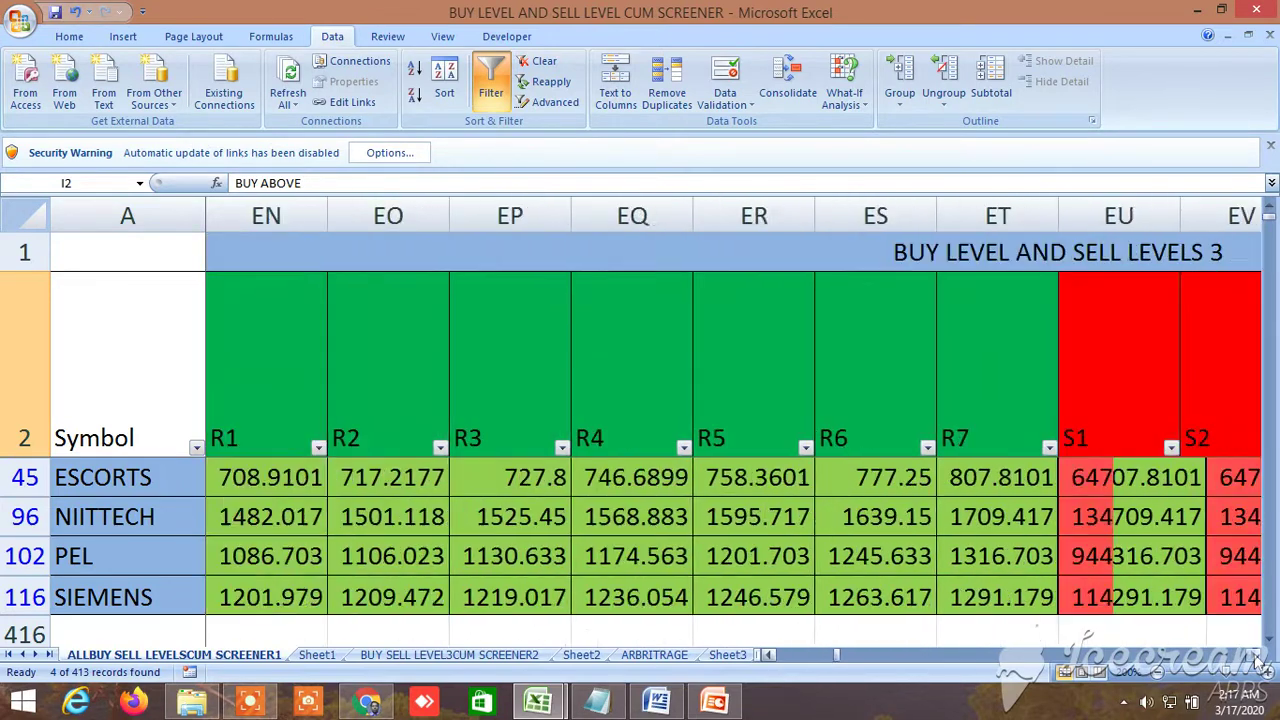
Review the filtered stocks' columns from buy and sell levels 3 through pivot point, Bollinger band, price channel, Tirone level and 20-day high/low.
left_click(1258, 656)
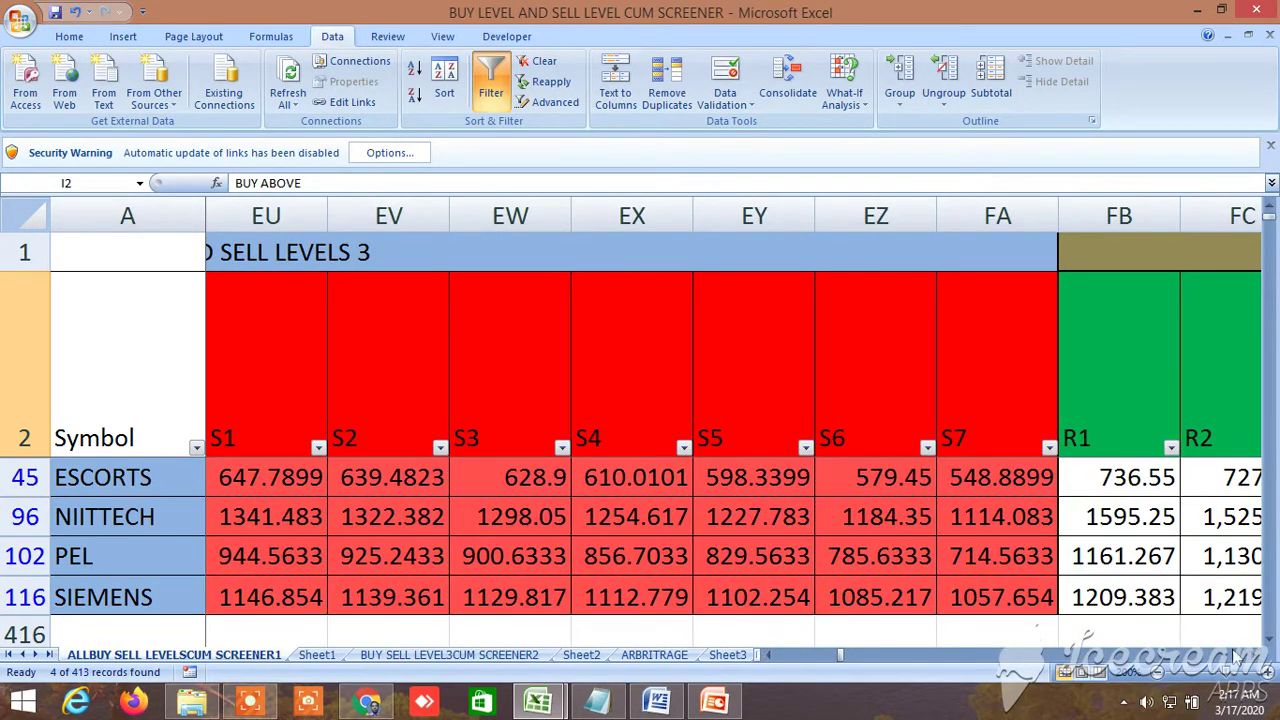
left_click(1255, 656)
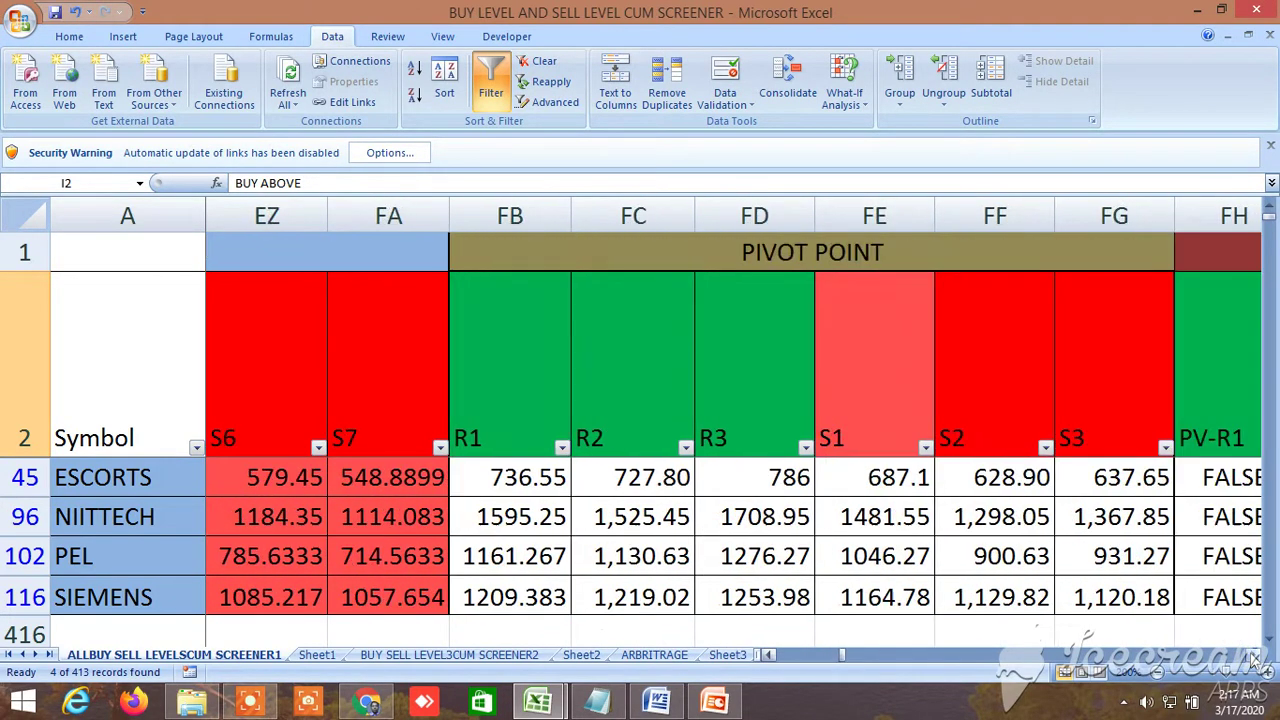
left_click(1255, 656)
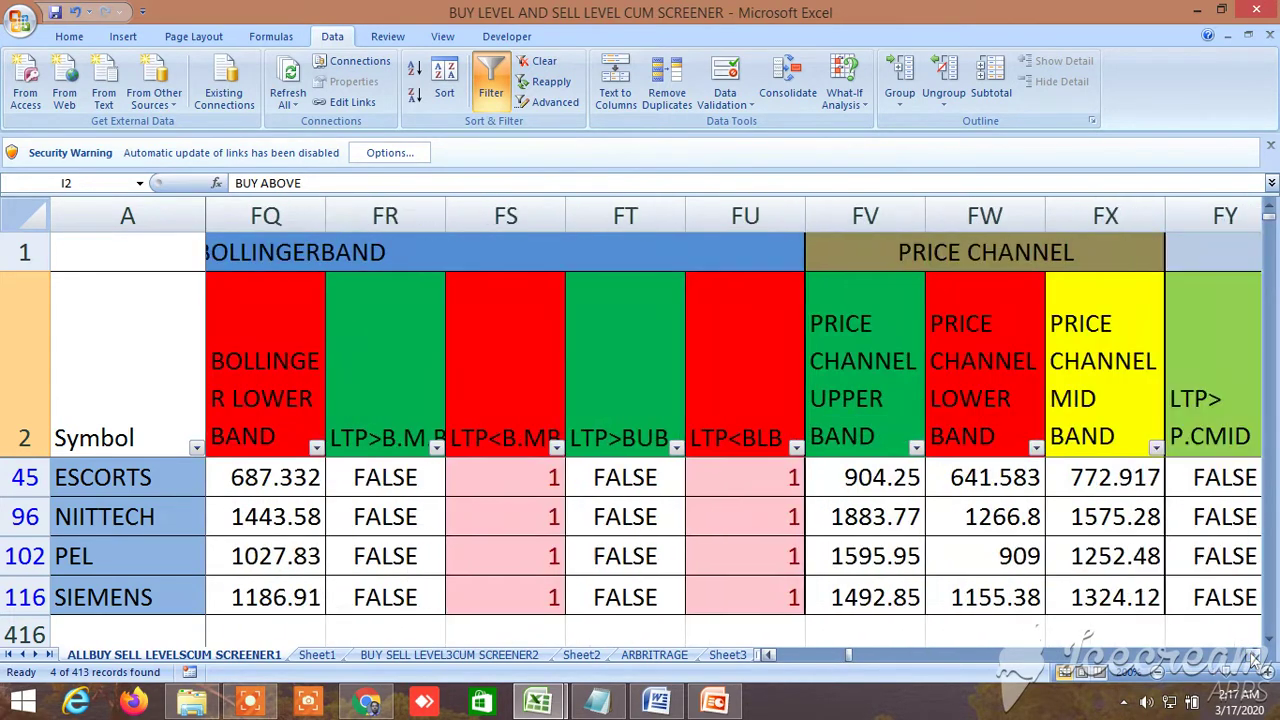
left_click(1255, 656)
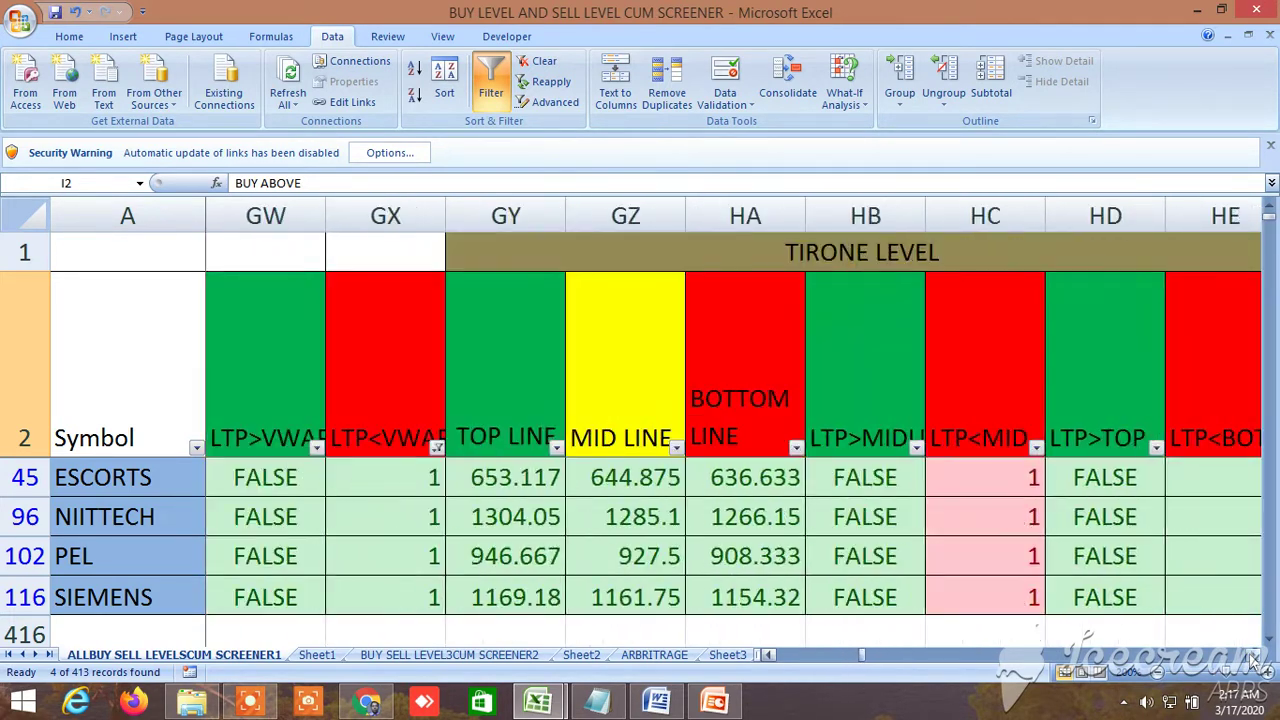
left_click(1255, 656)
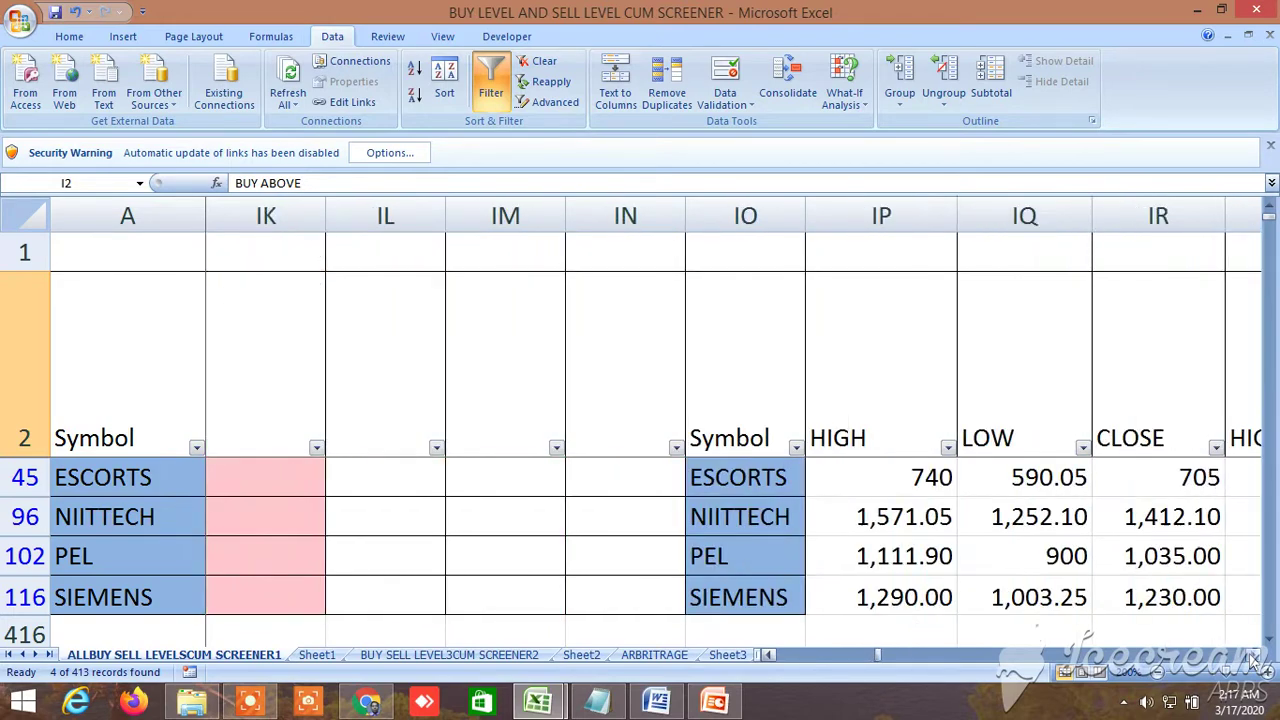
left_click(1252, 658)
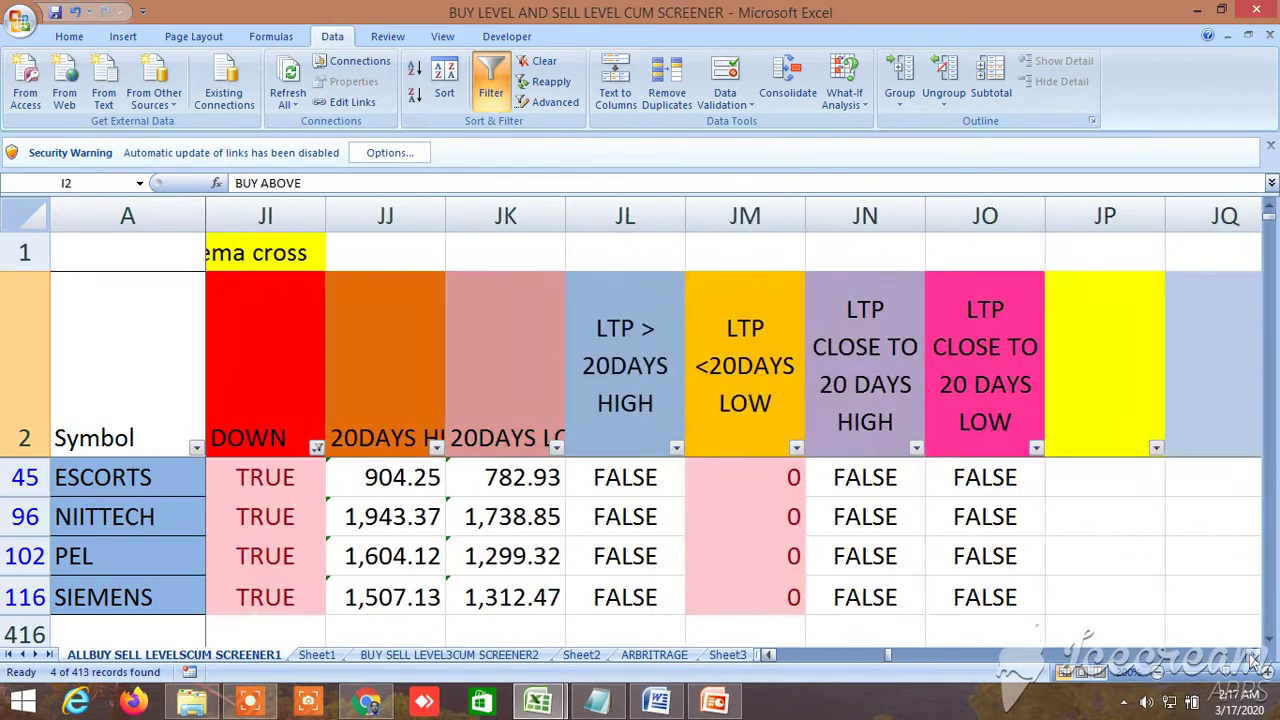
Examine the filtered stocks' Gann angles, Gann square of 9, Murrey's mathematics and LTP position columns.
left_click(1252, 658)
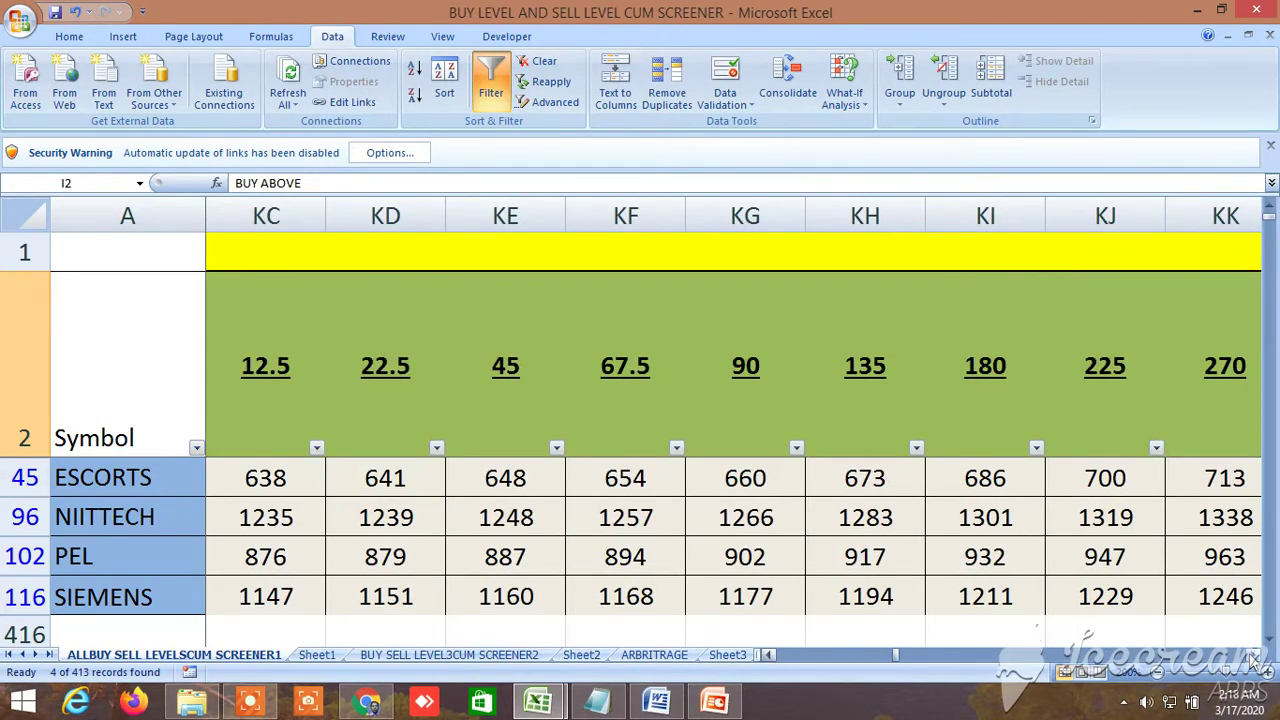
left_click(1252, 658)
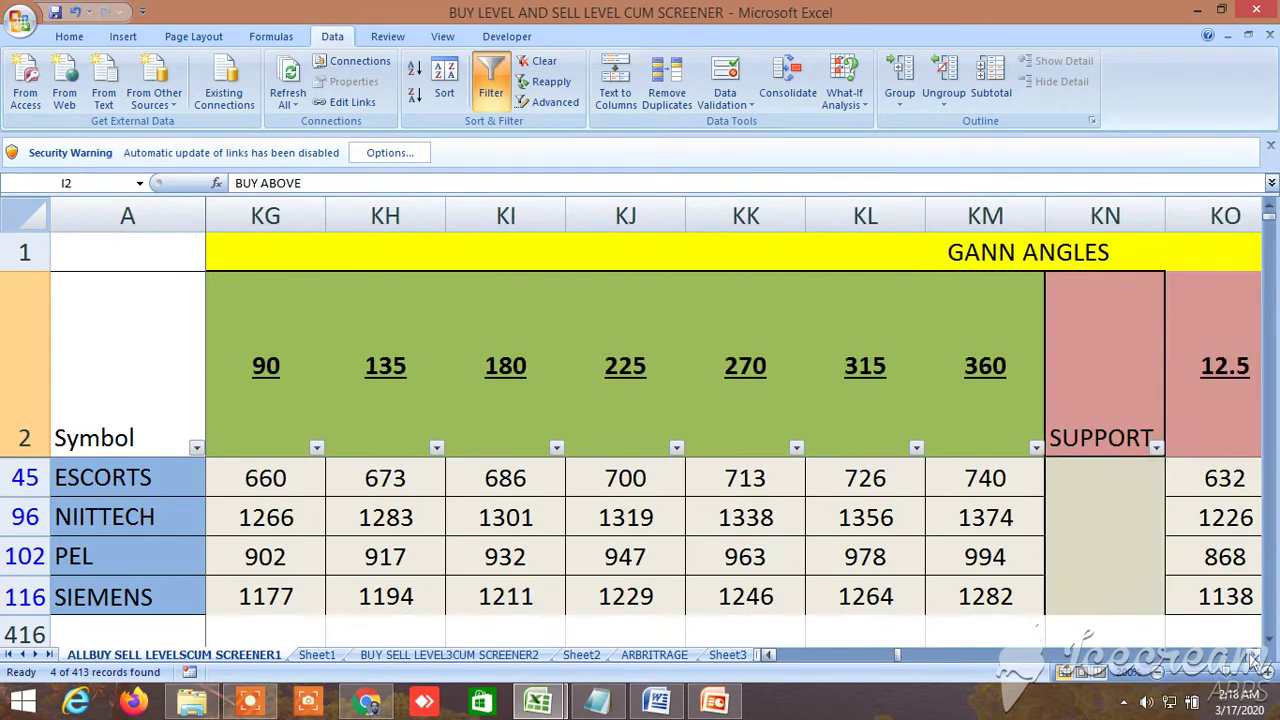
left_click(1252, 658)
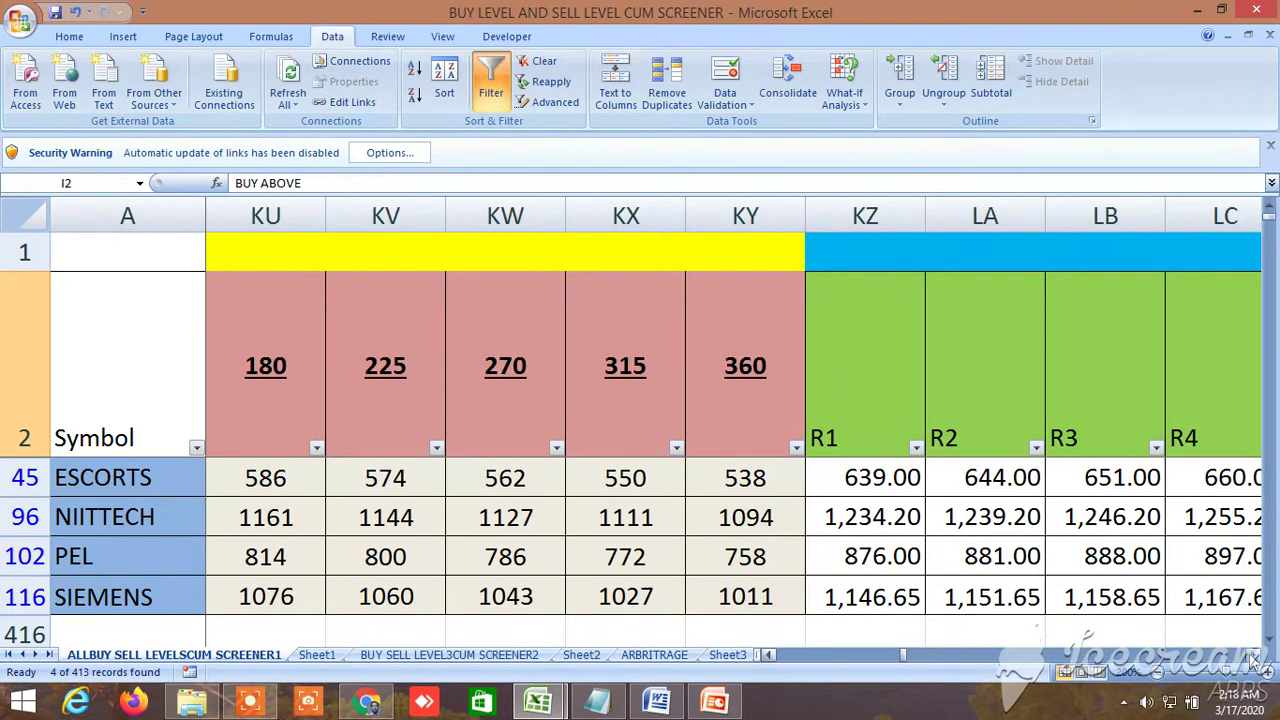
left_click(1252, 658)
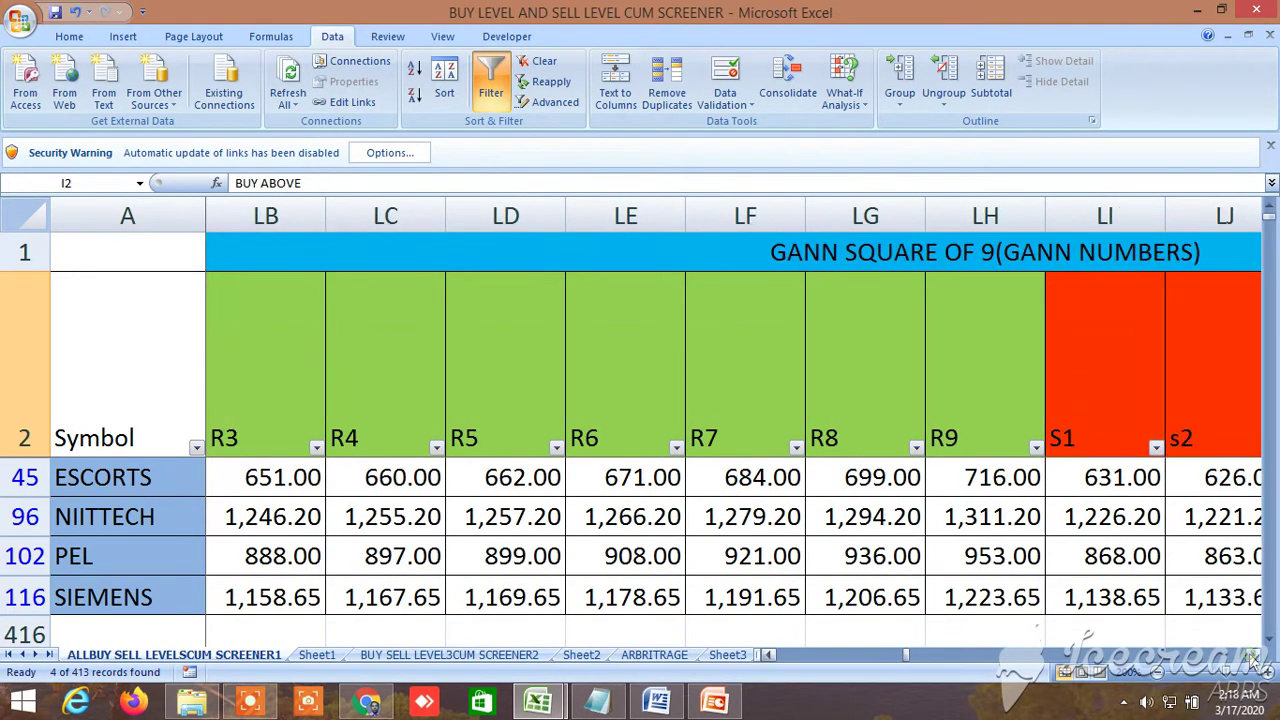
left_click(1252, 658)
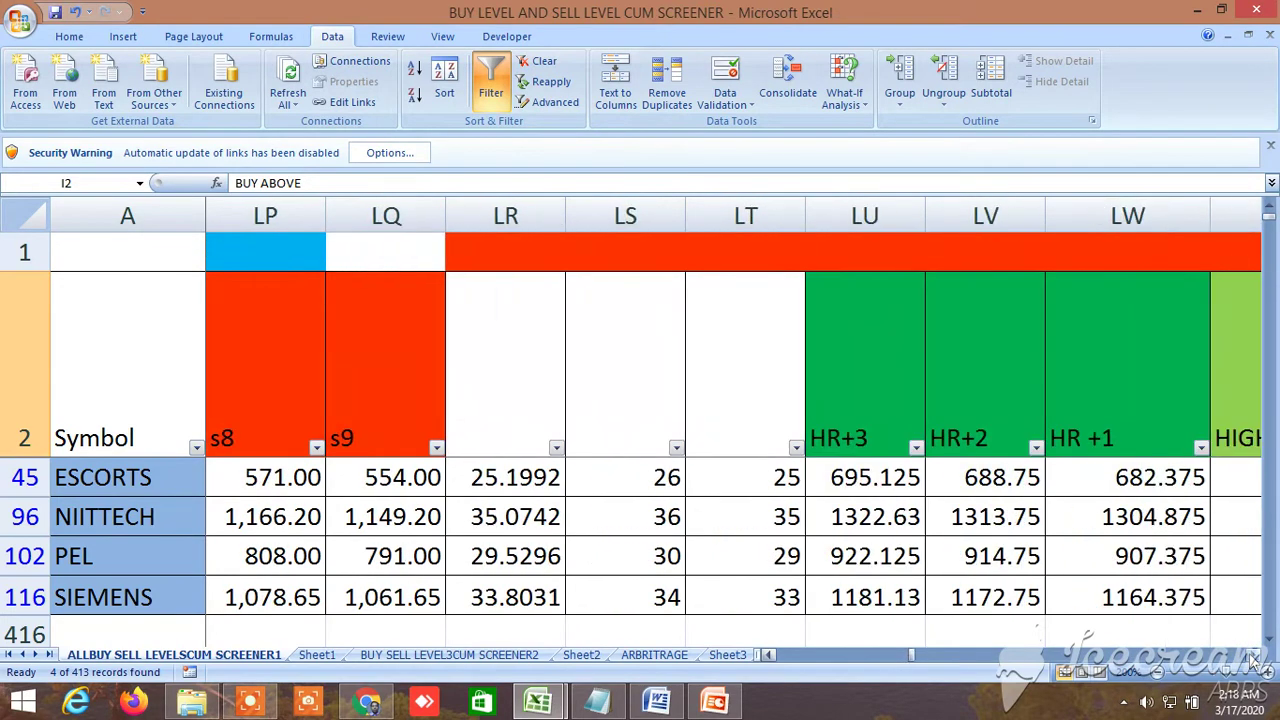
left_click(1252, 658)
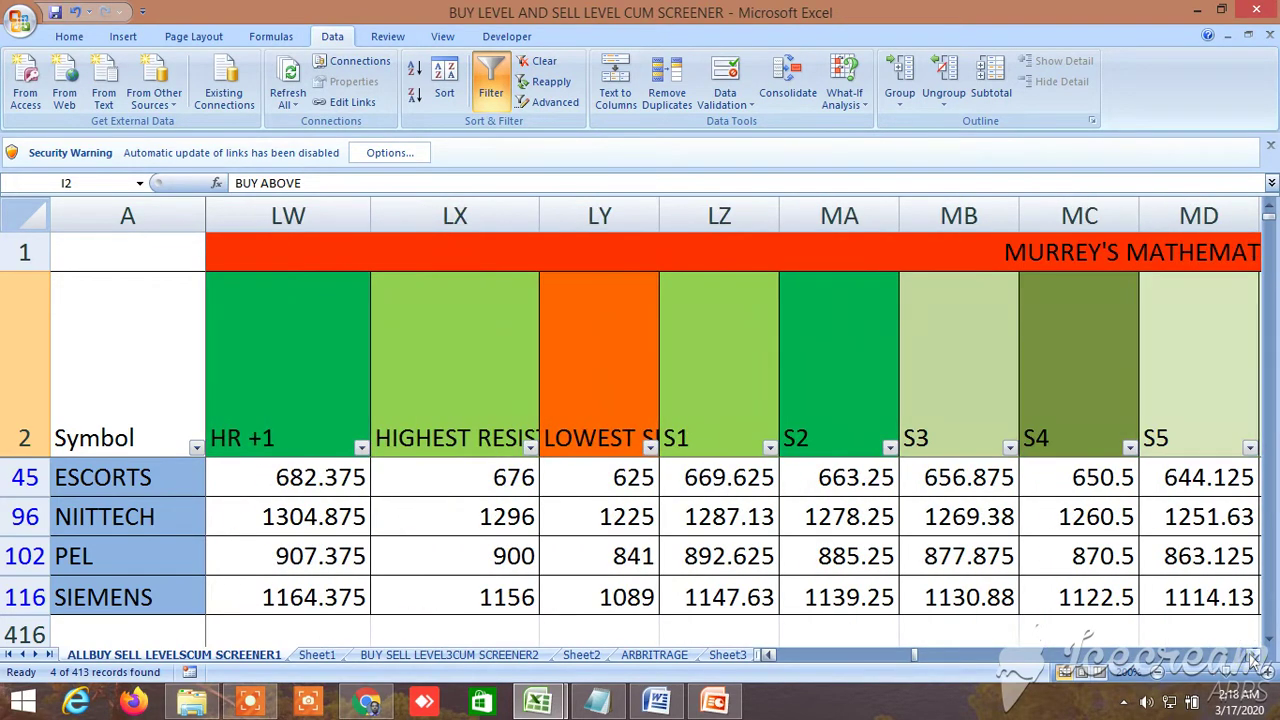
left_click(1252, 658)
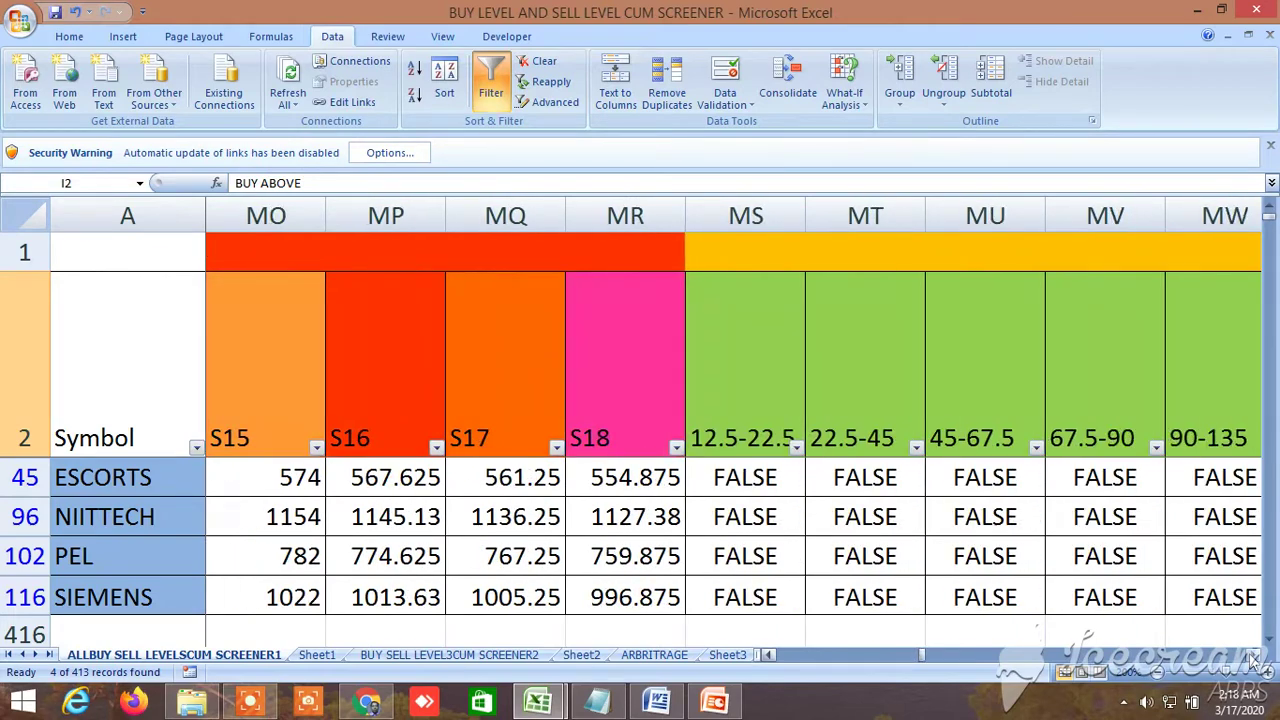
left_click(1252, 658)
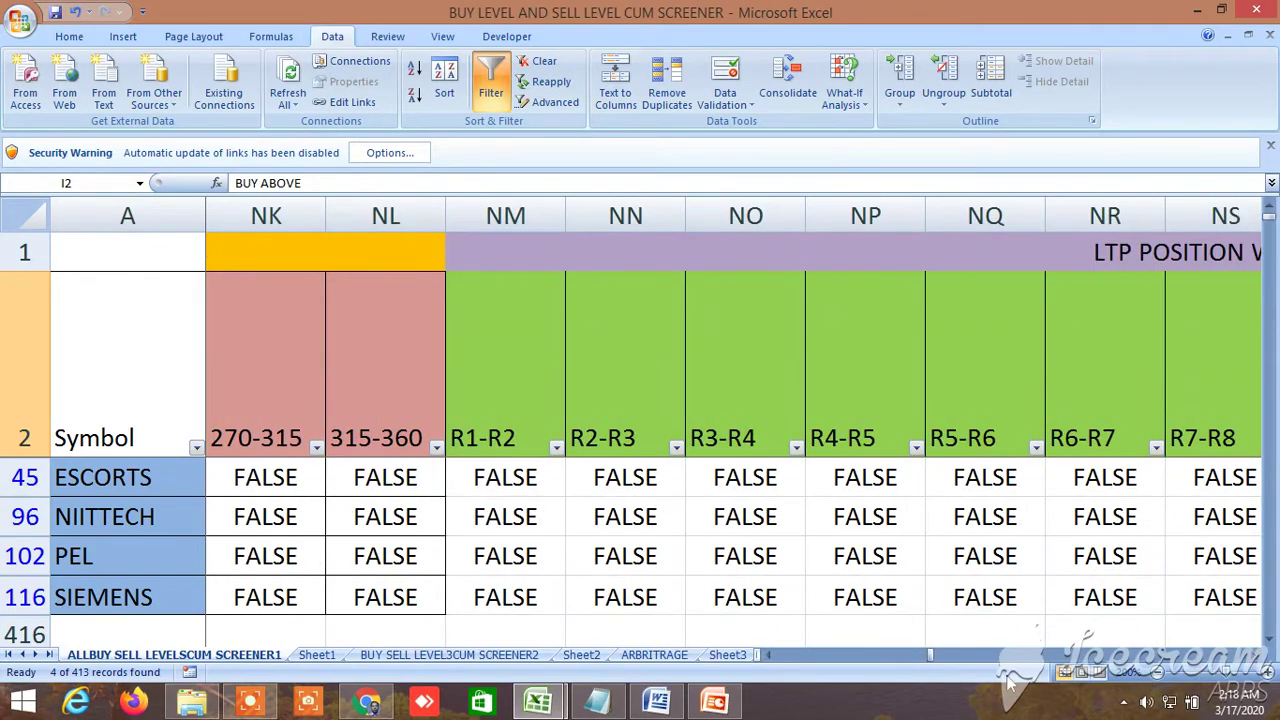
Turn off the filter on the stock table to show all symbols.
left_click_drag(930, 660, 777, 662)
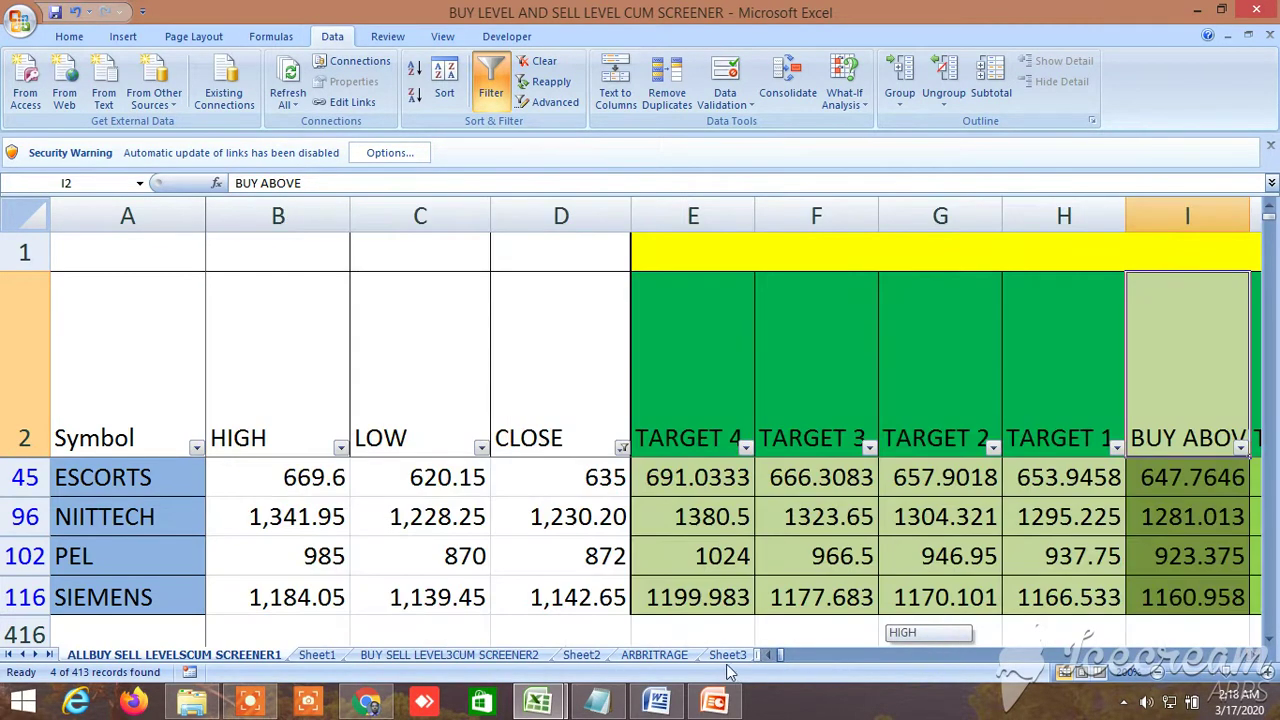
left_click(485, 97)
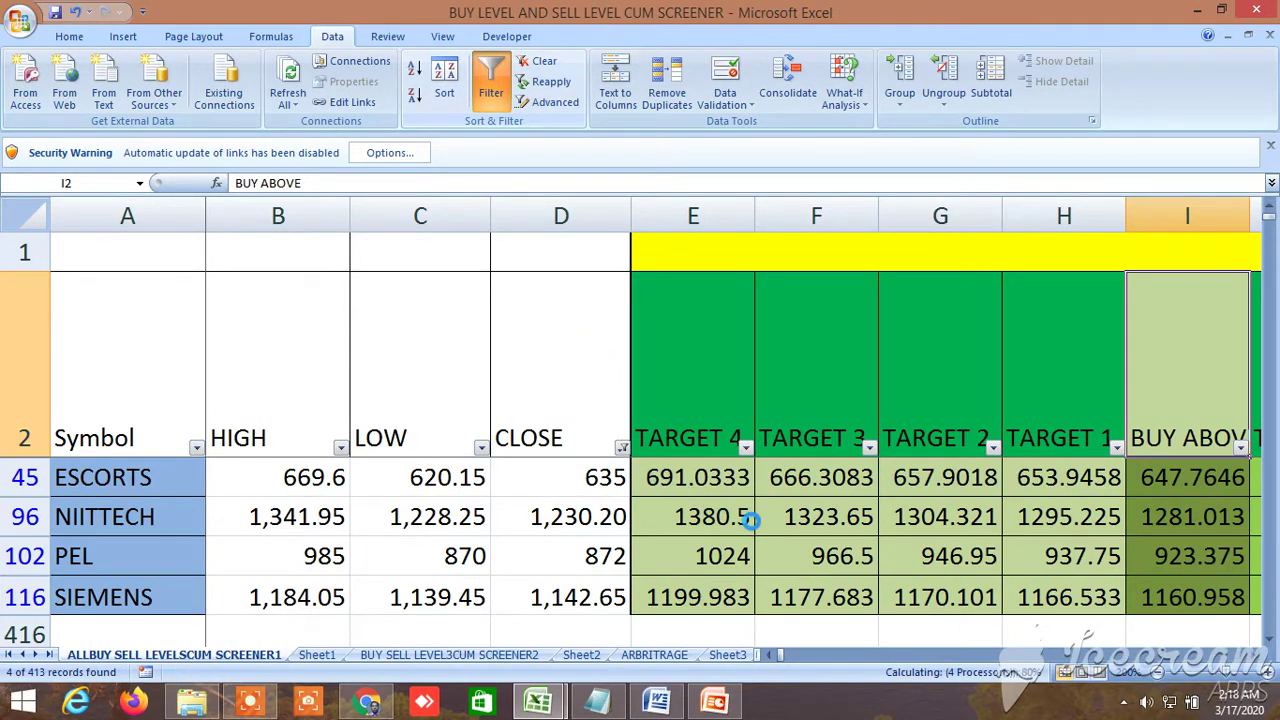
Examine the target levels, LTP conditions and moving average columns for the NIFTY and BANKNIFTY rows.
scroll(752, 520, "down", 20)
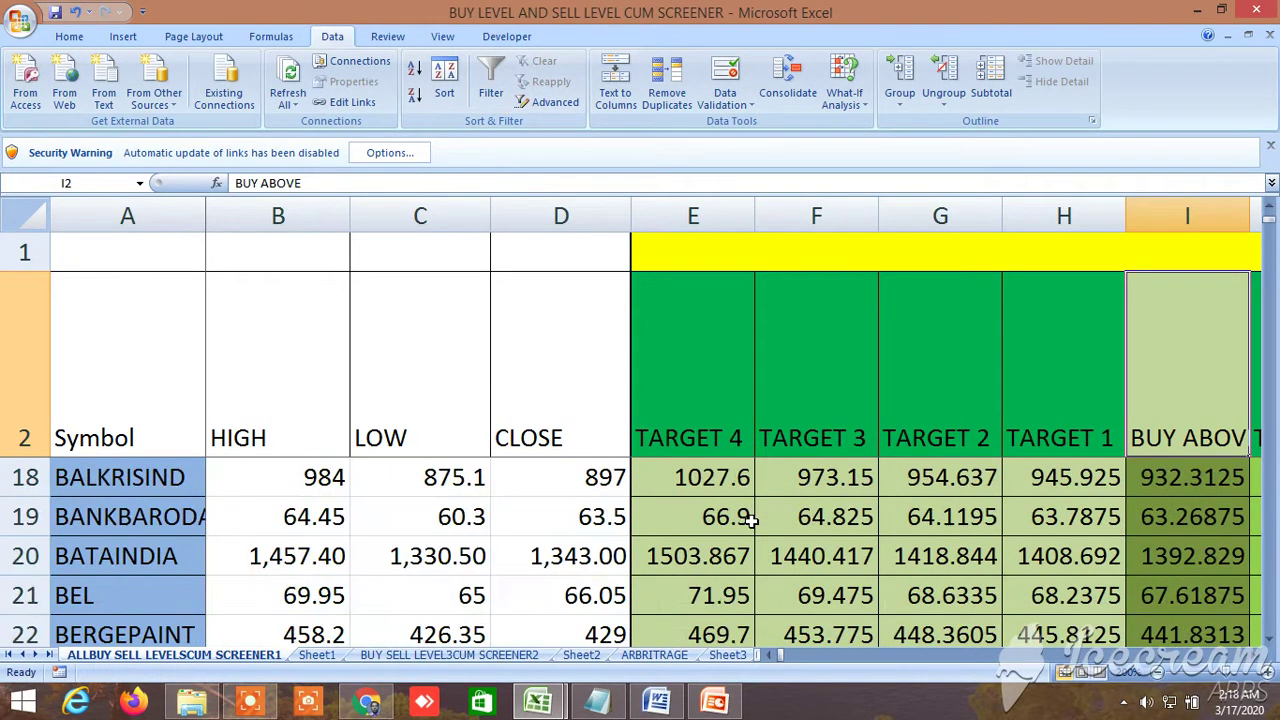
scroll(766, 532, "down", 12)
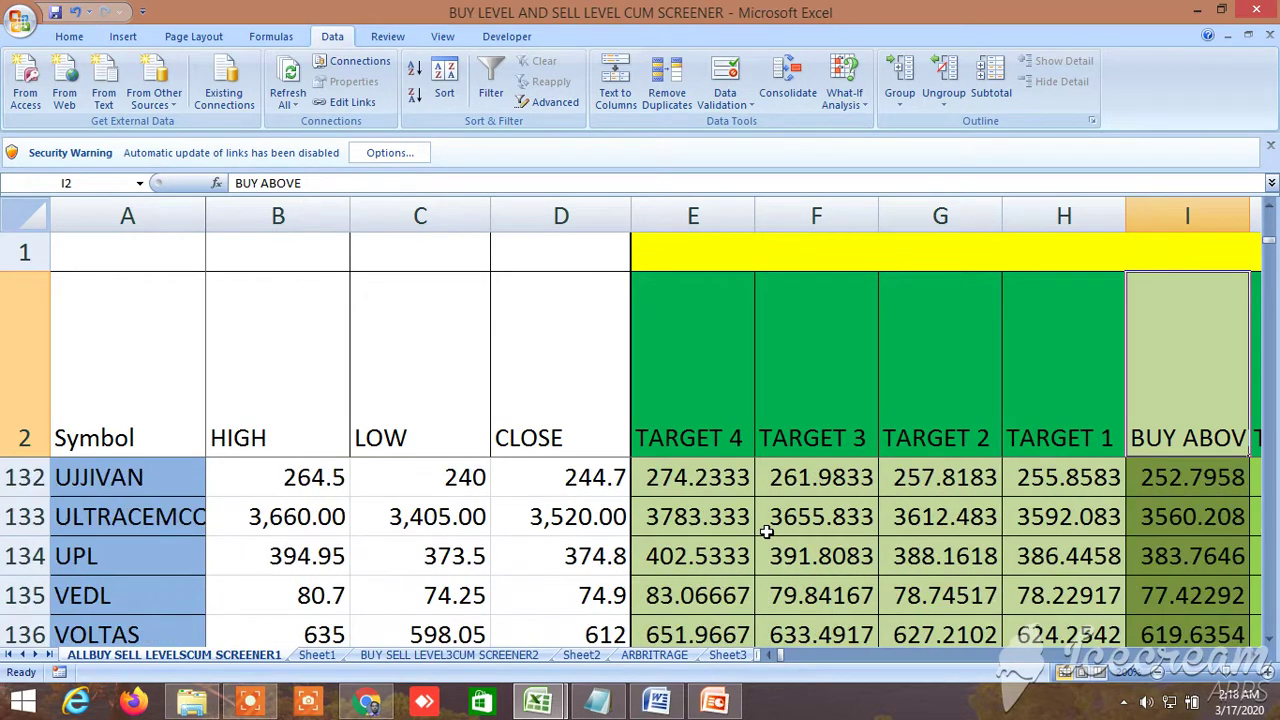
scroll(766, 532, "down", 1)
scroll(766, 532, "up", 1)
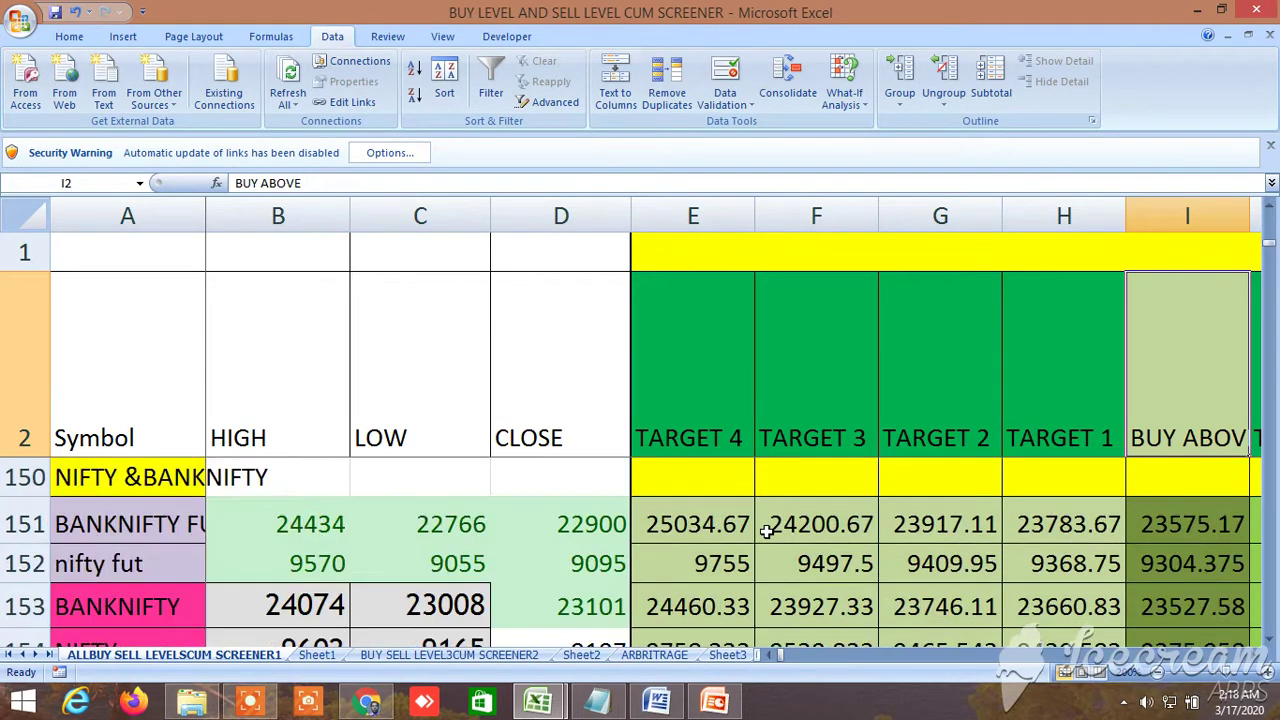
left_click(1268, 640)
scroll(1258, 654, "right", 12)
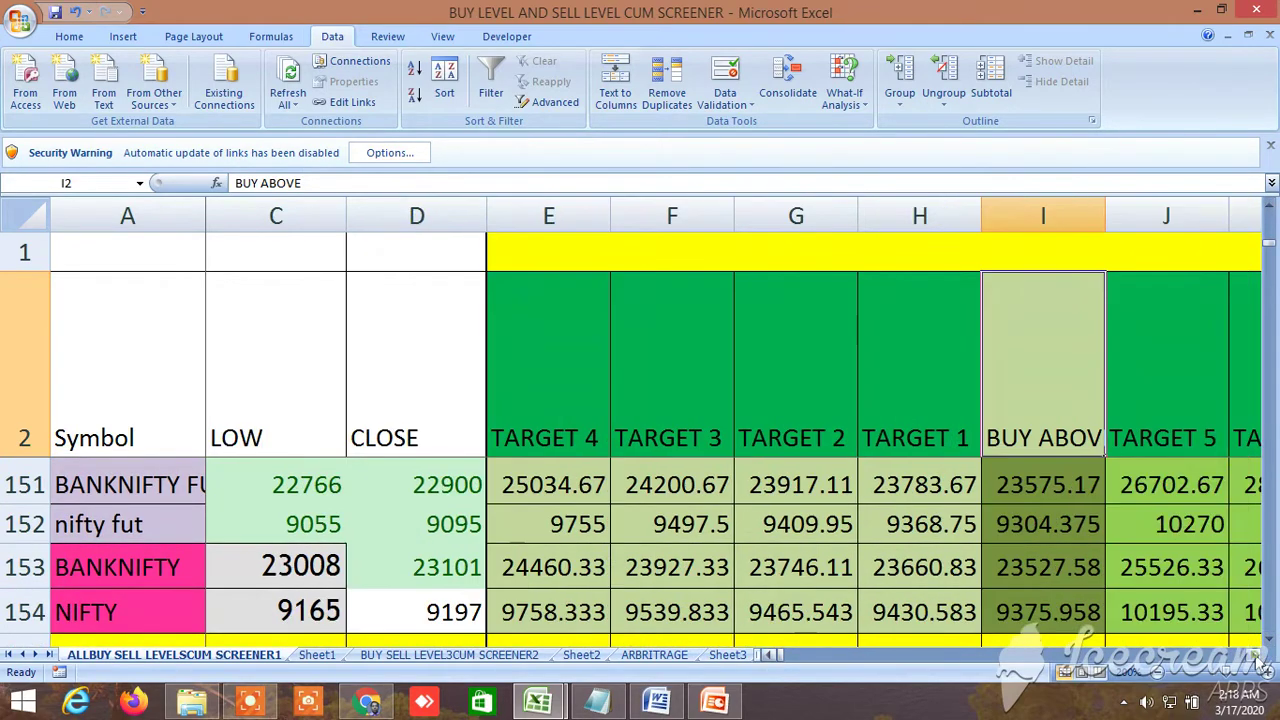
scroll(1258, 654, "right", 20)
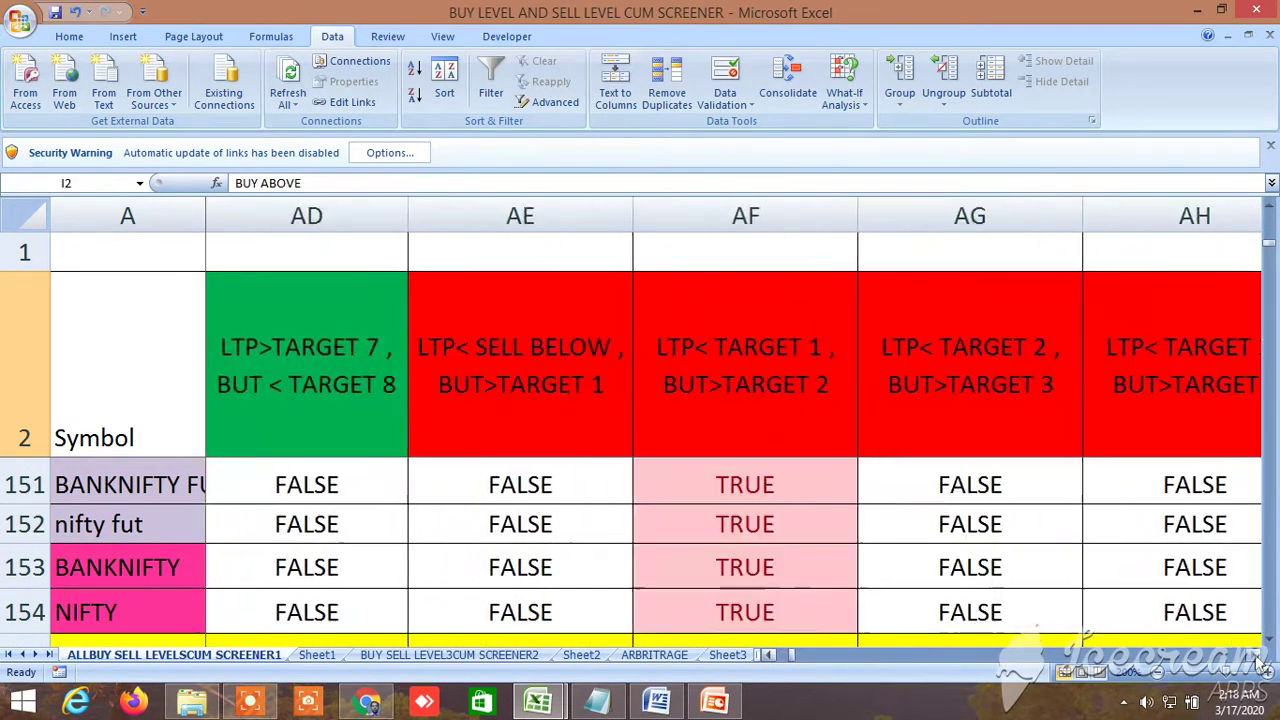
scroll(1260, 666, "right", 20)
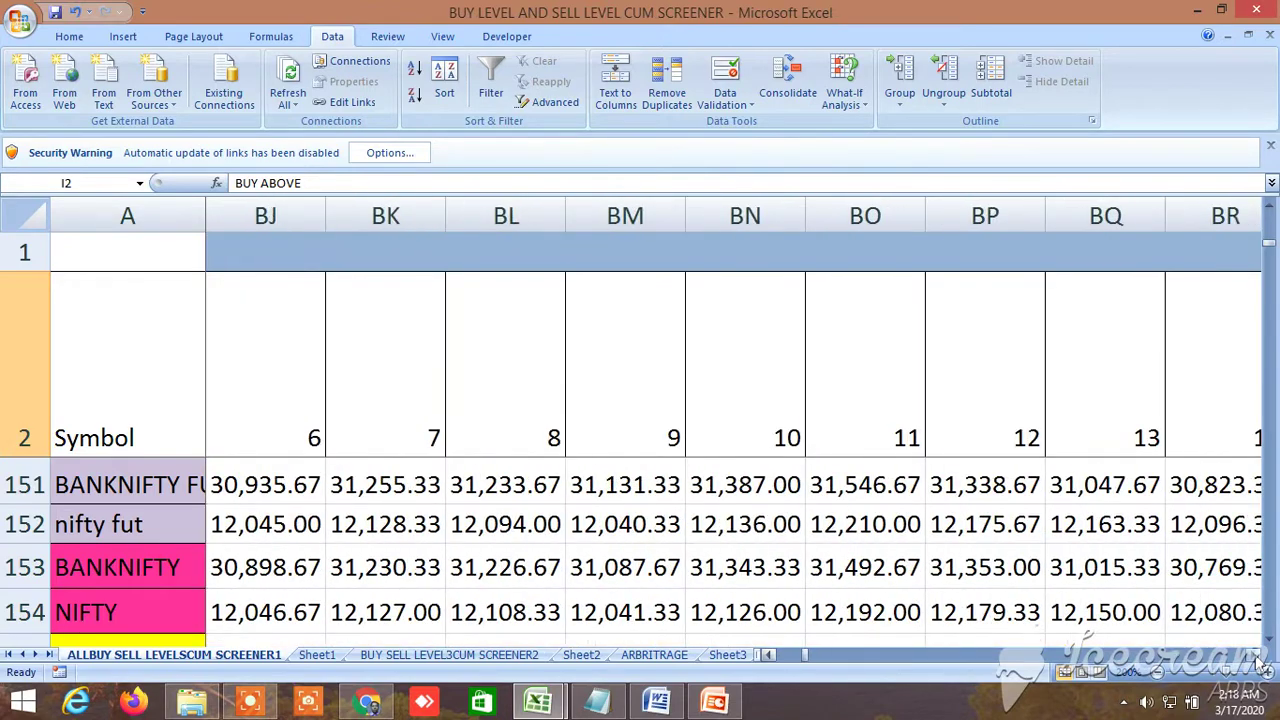
scroll(1260, 666, "right", 20)
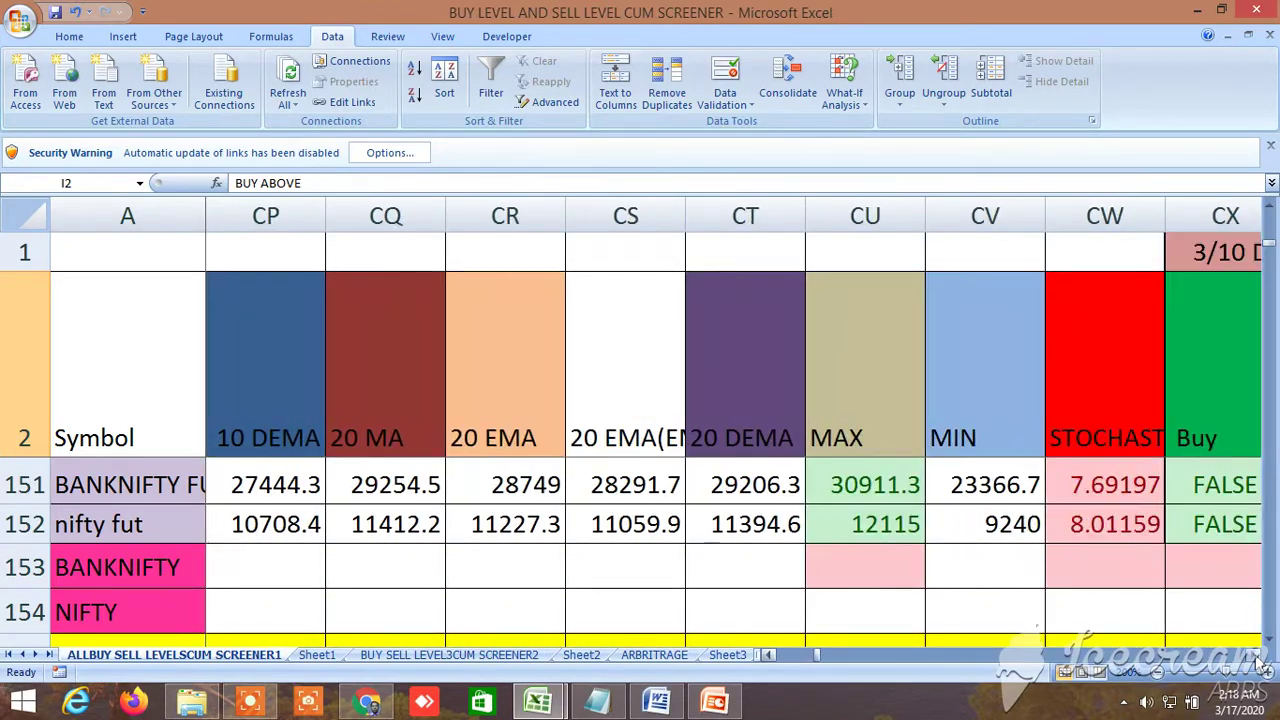
scroll(1260, 666, "right", 20)
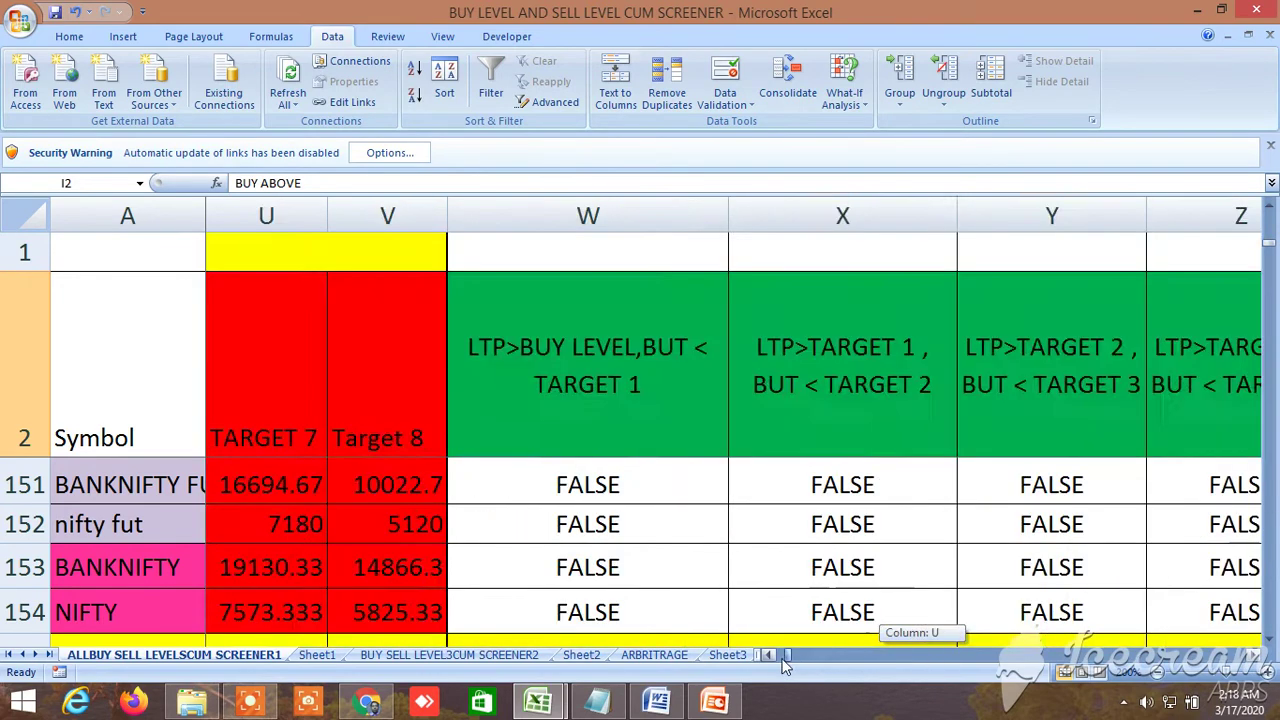
Examine the commodity rows' columns from target levels through buy and sell levels 2, NORMDIST, probability and pivot point.
left_click_drag(786, 667, 774, 658)
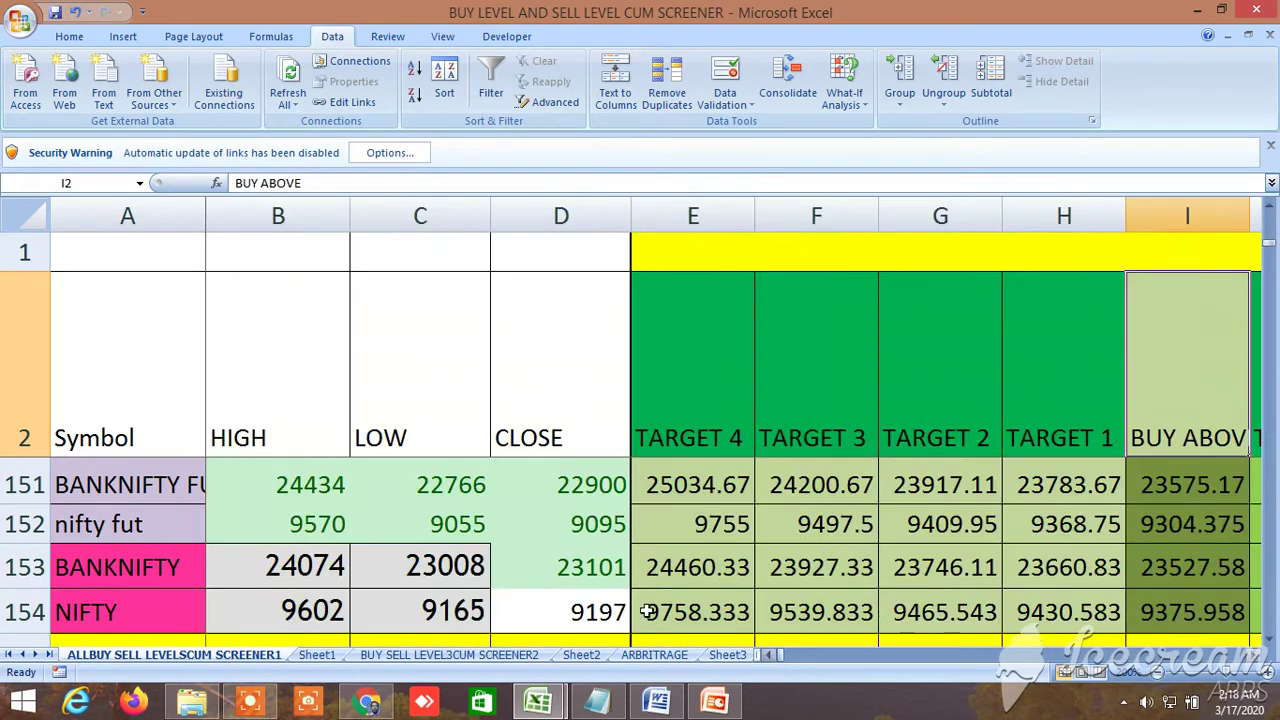
scroll(605, 583, "up", 3)
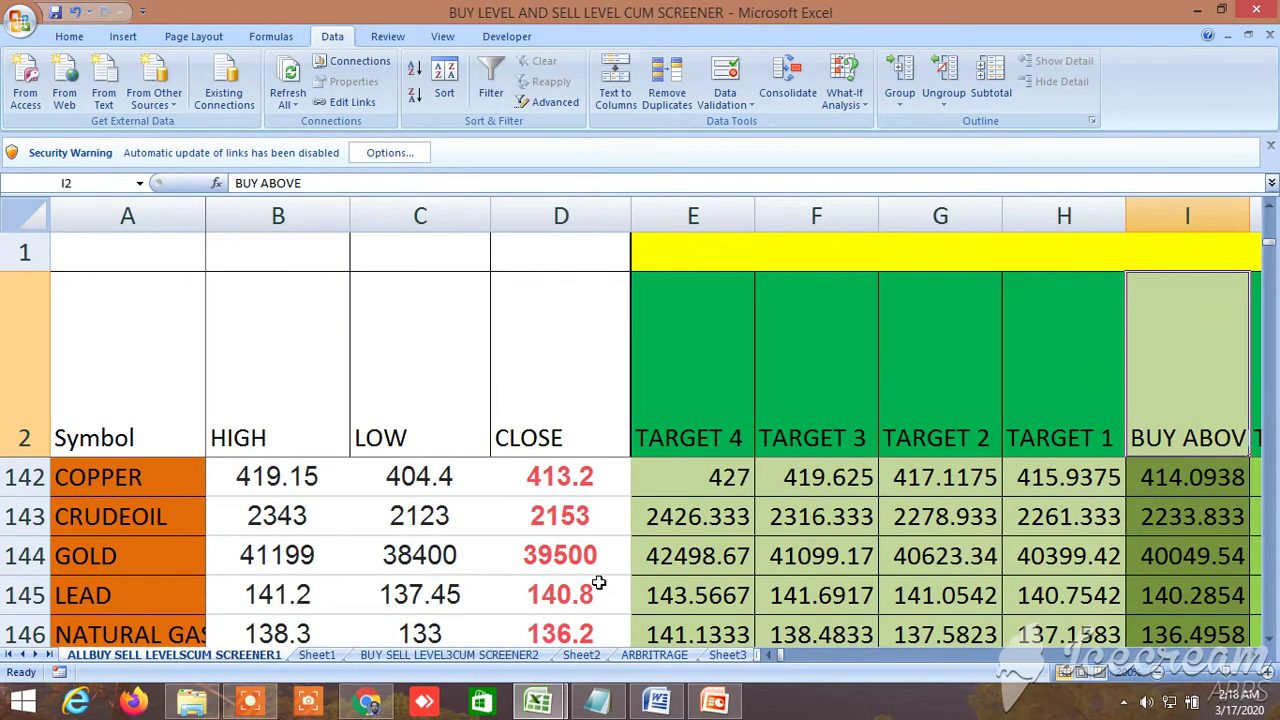
scroll(598, 583, "up", 1)
scroll(598, 583, "down", 1)
left_click(1269, 206)
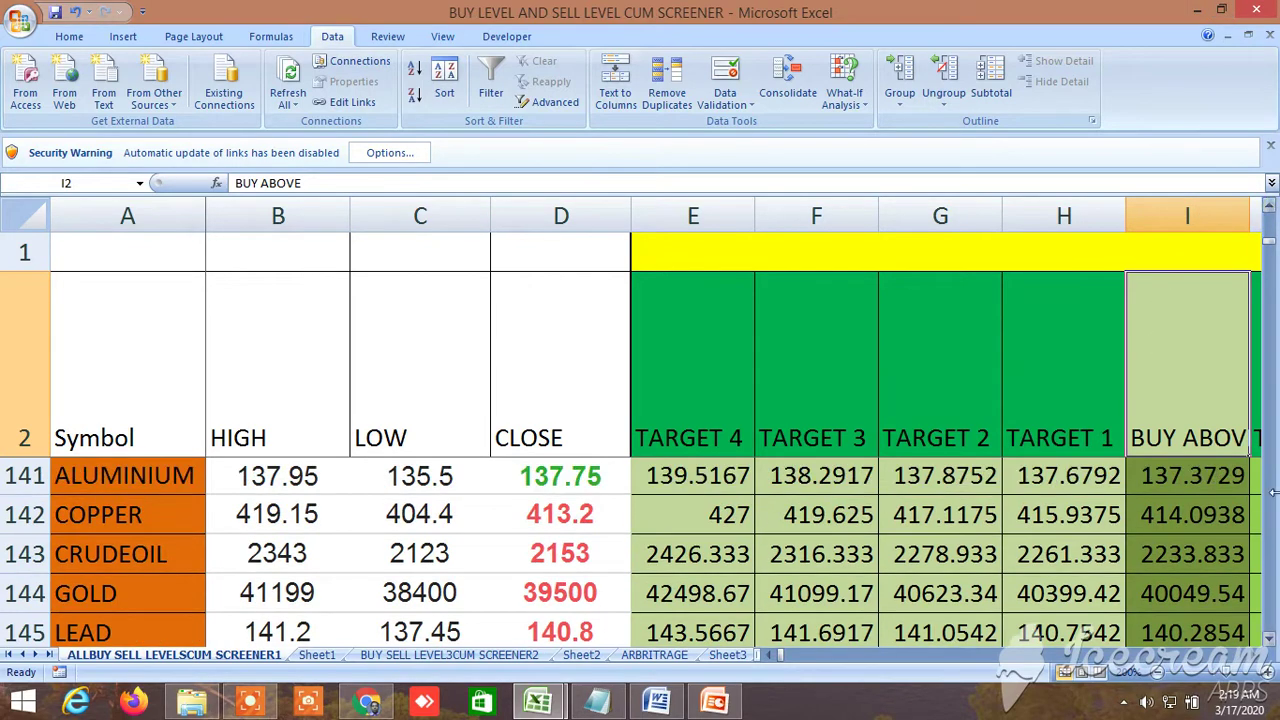
left_click(1258, 656)
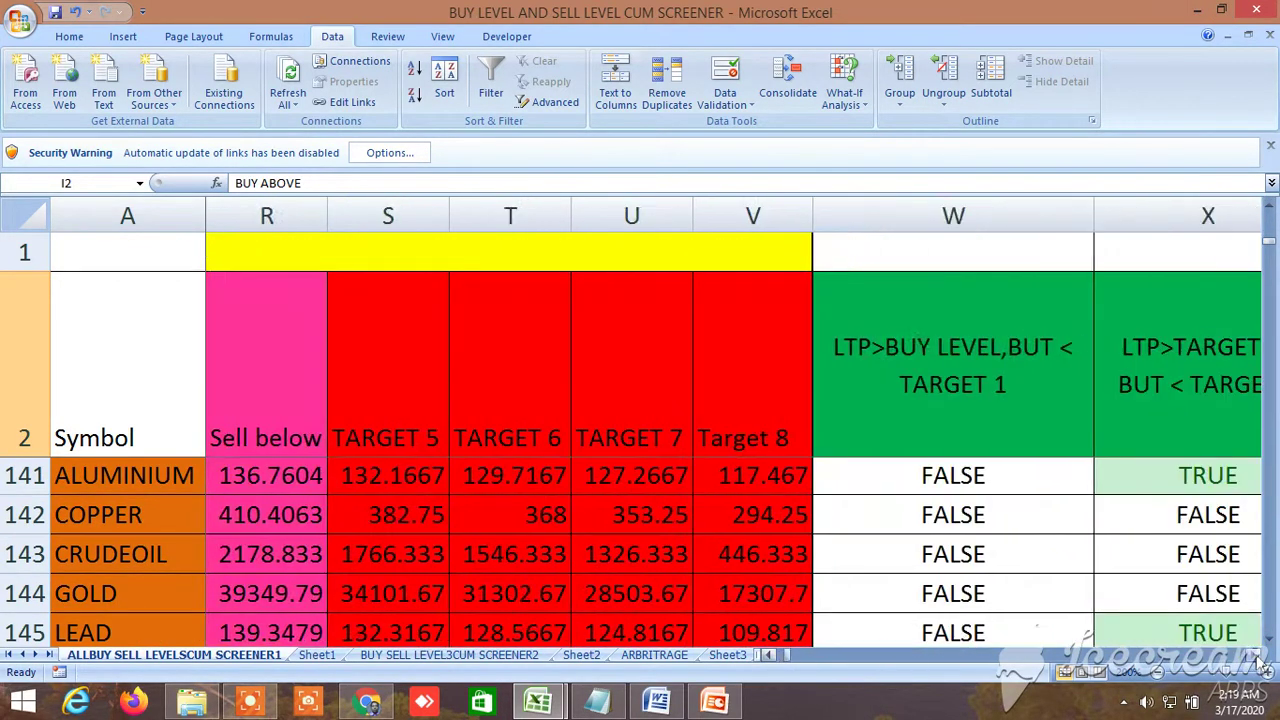
left_click(1258, 656)
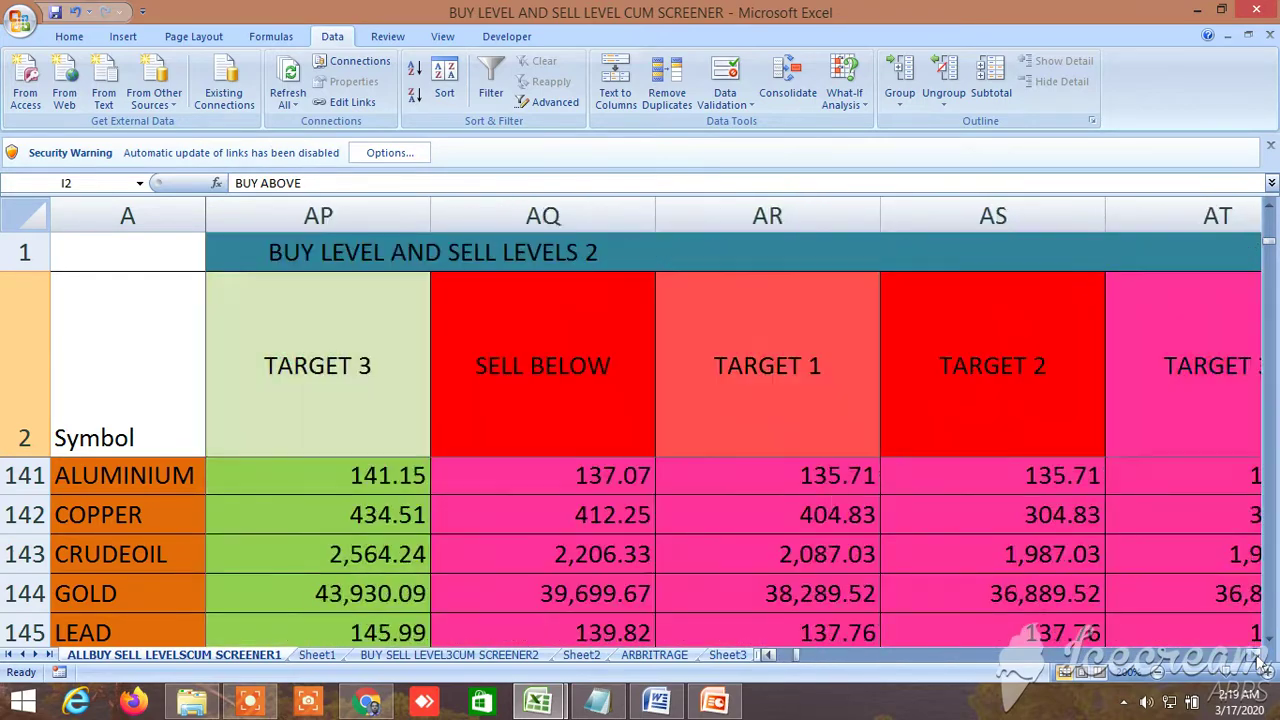
left_click(1258, 656)
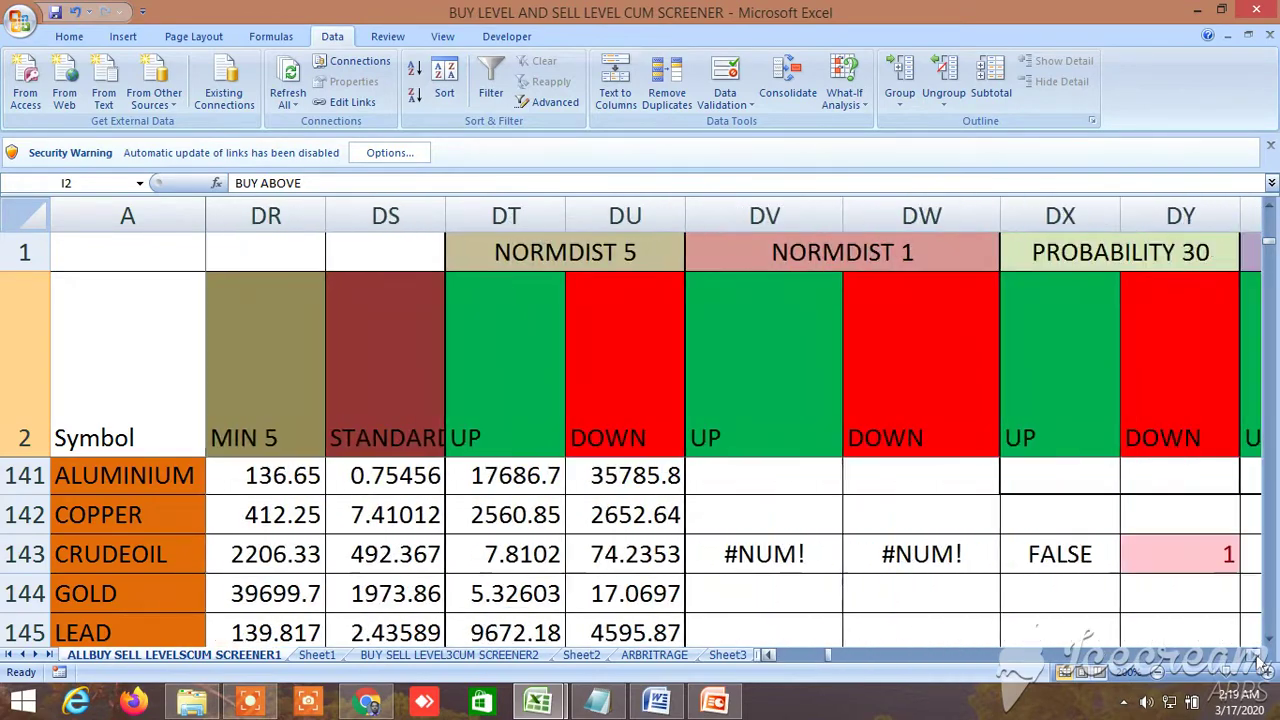
left_click(1258, 656)
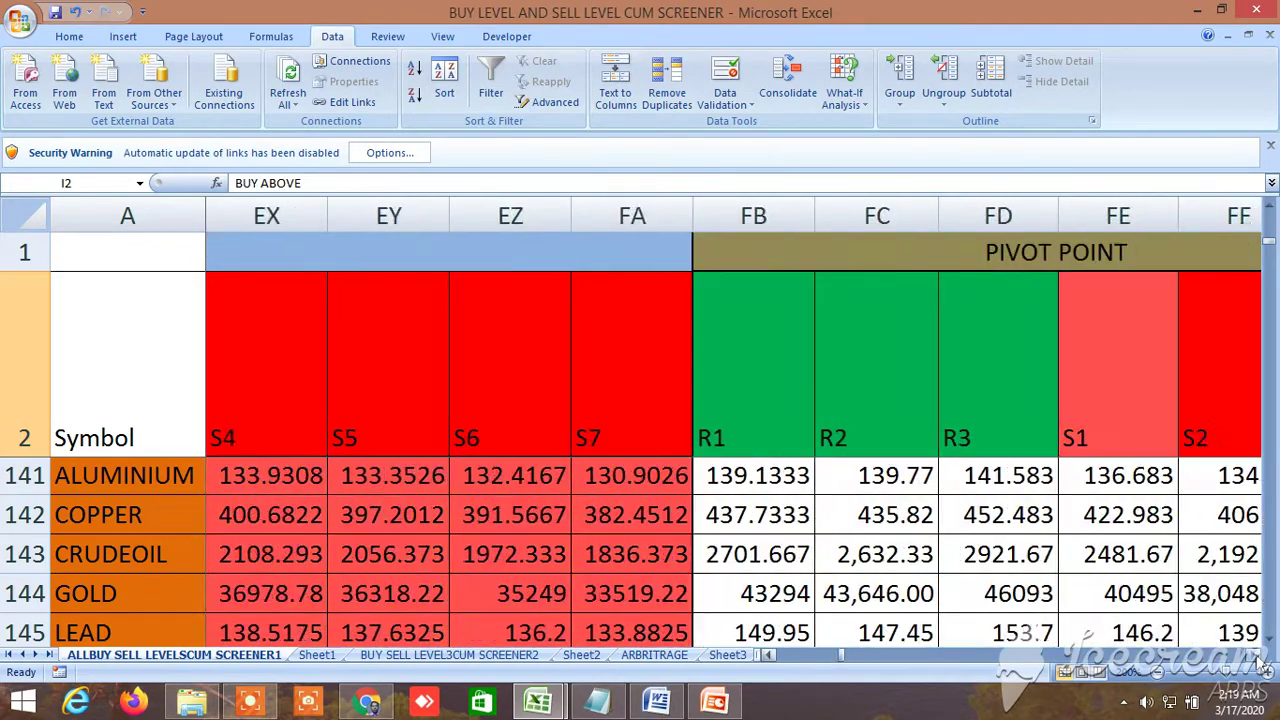
Examine the commodities' Ichimoku cloud, trend, quartile, previous breakout, 7/14/21 crossover, Gann angles and highest resistance columns.
left_click(1258, 656)
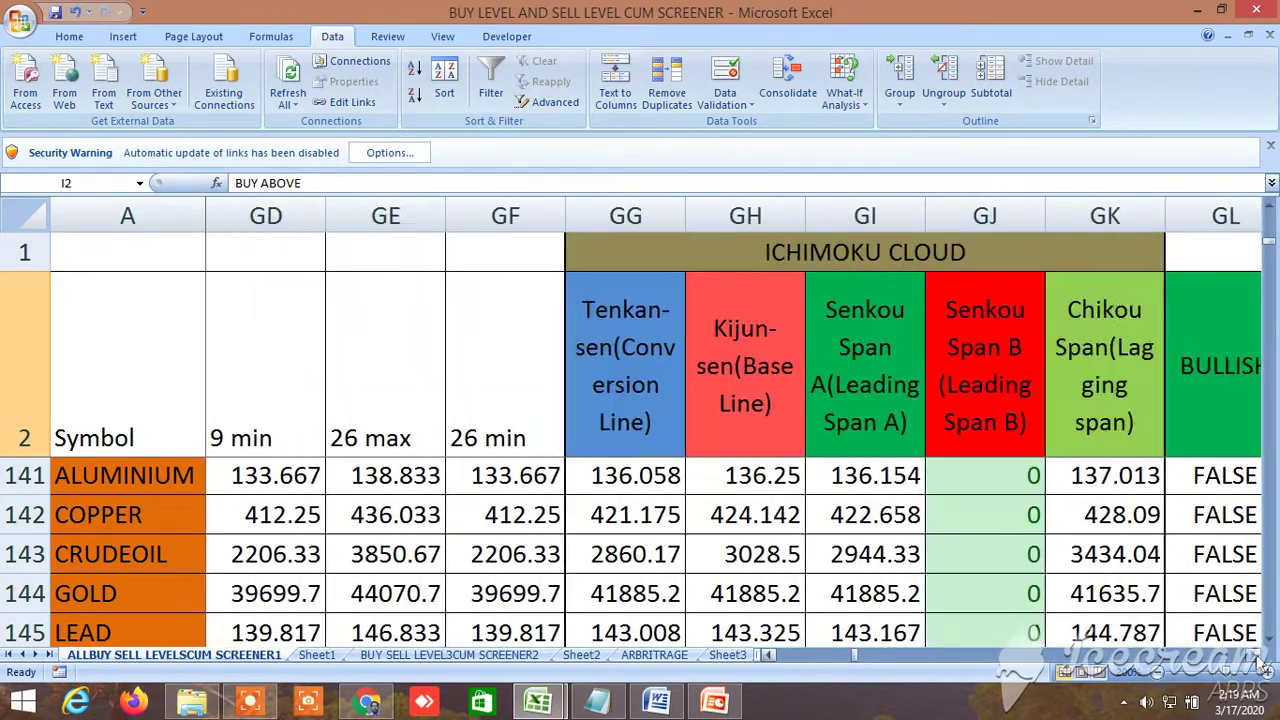
left_click(1258, 656)
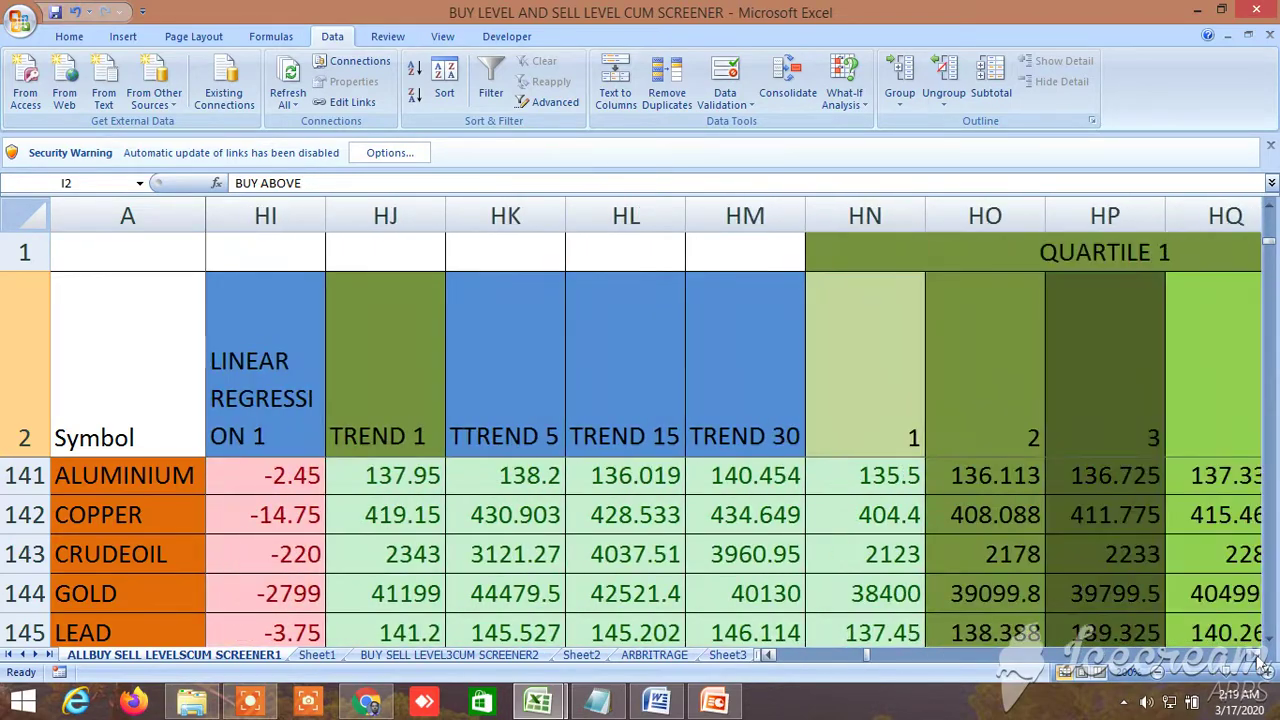
left_click(1258, 656)
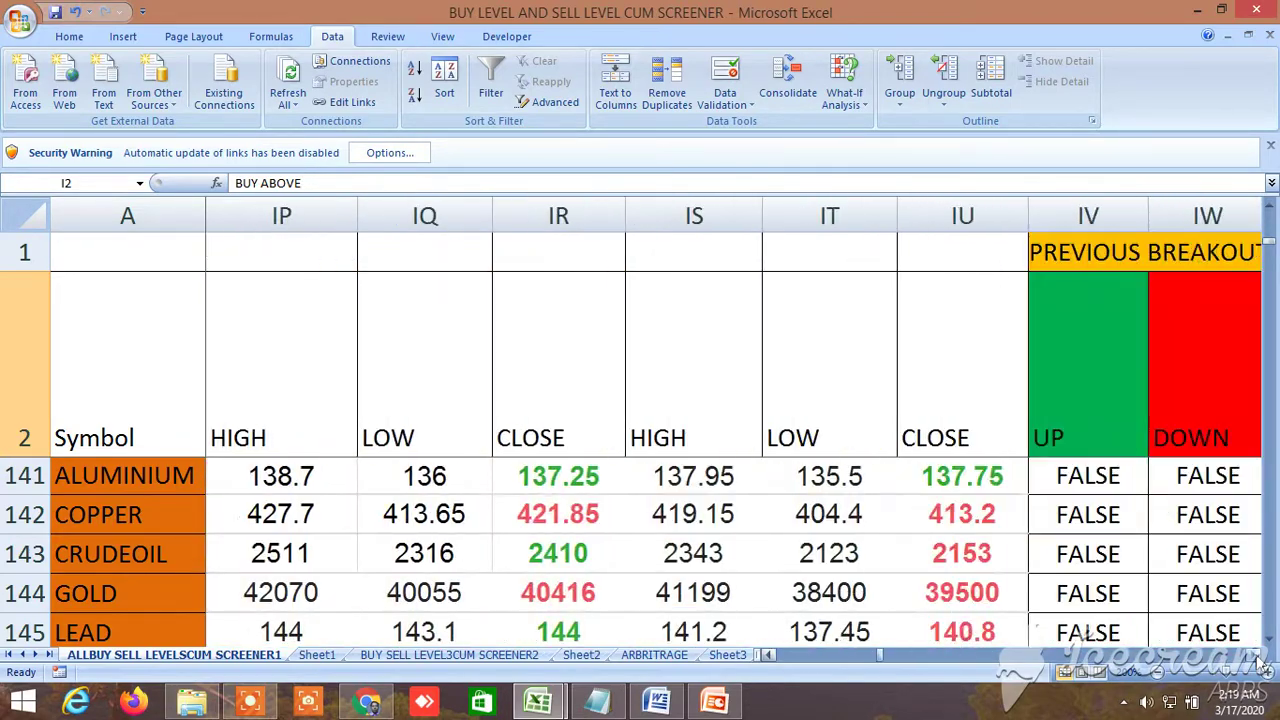
left_click(1258, 656)
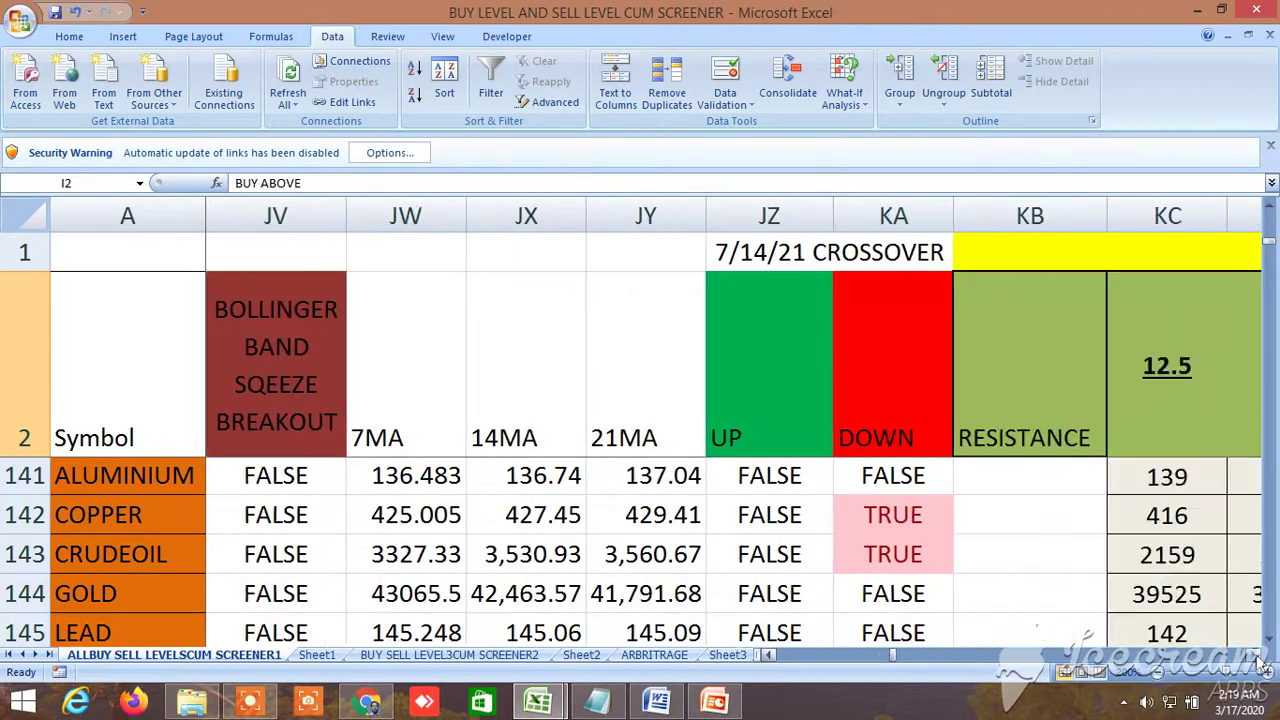
left_click(1258, 656)
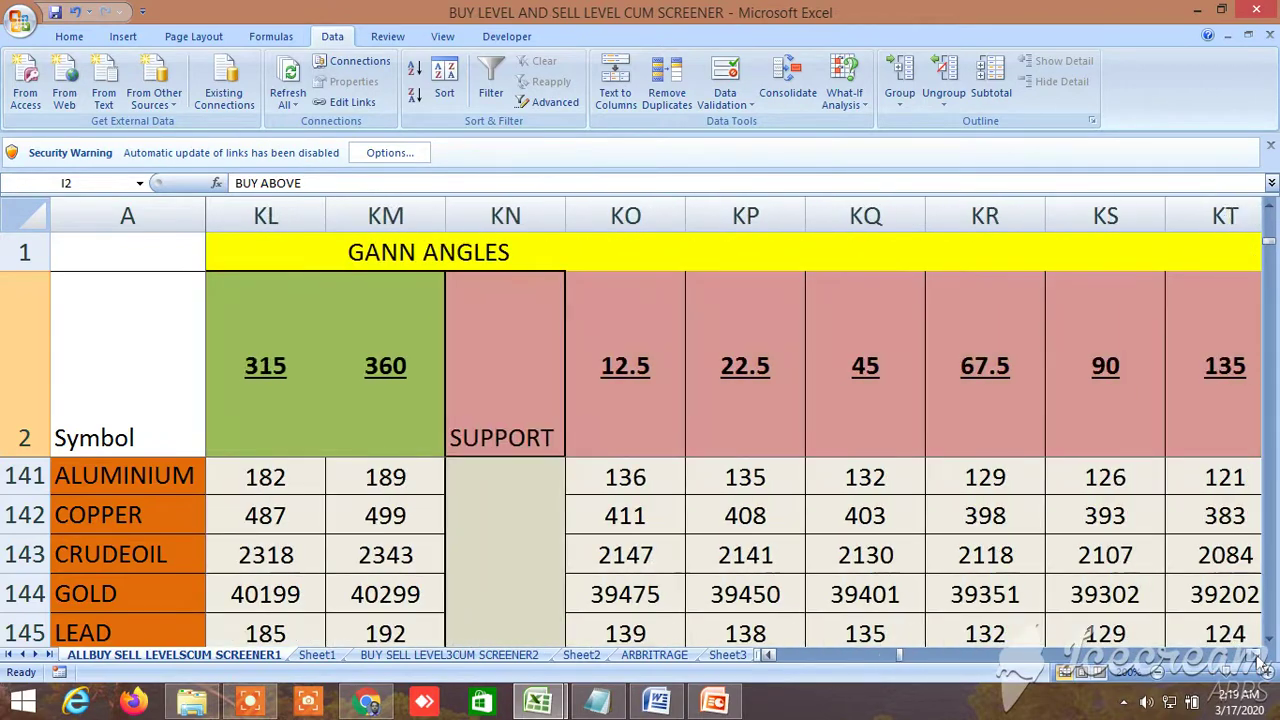
left_click(1258, 656)
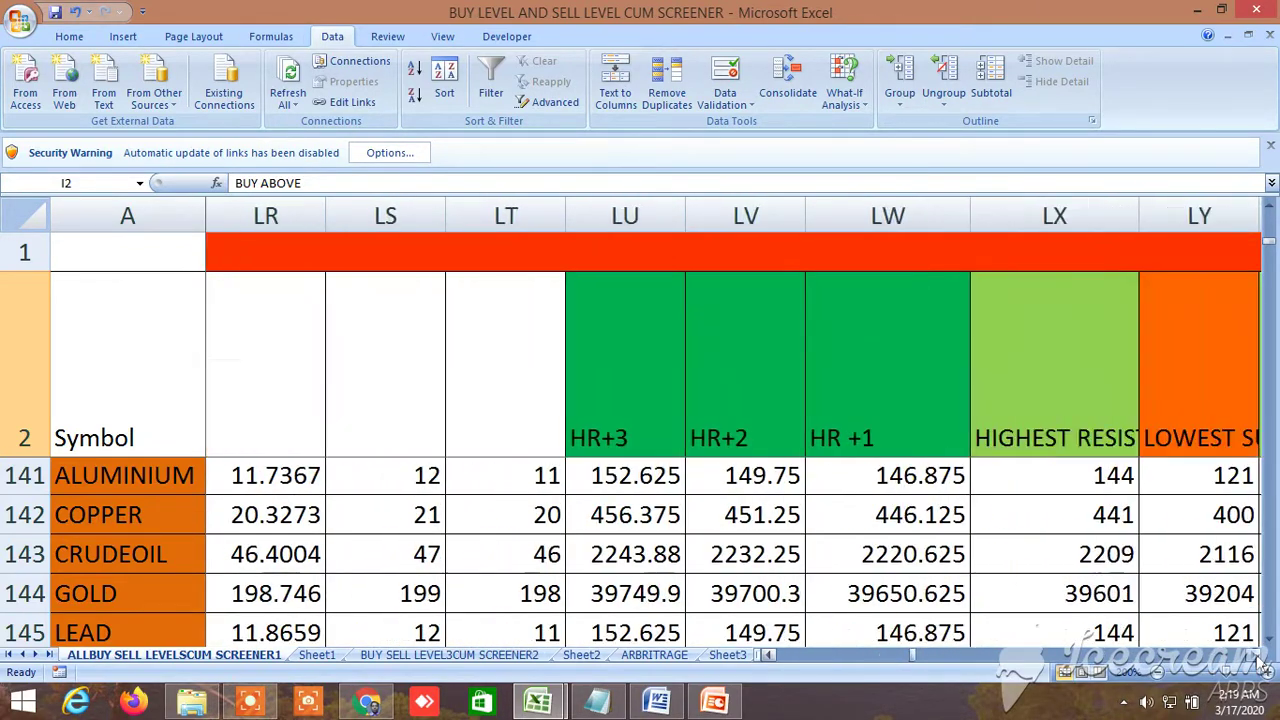
left_click(1258, 656)
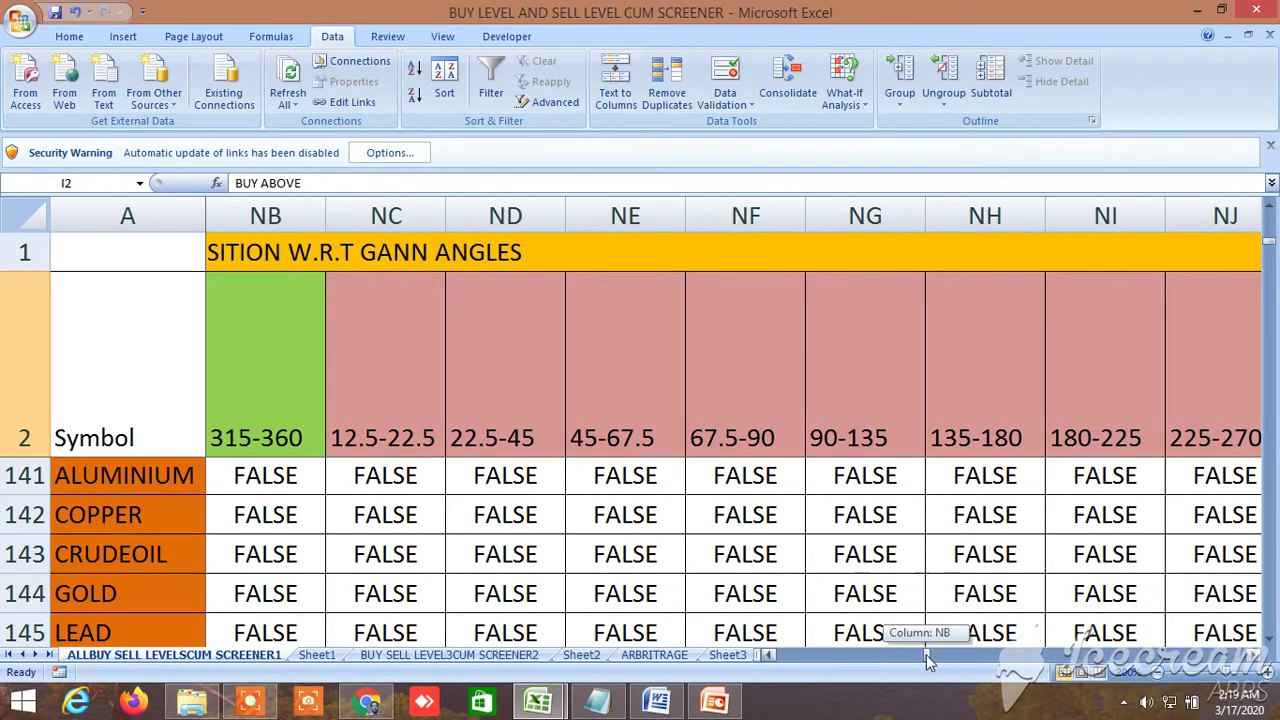
Review the LEAD to ZINC rows from the first price columns through LTP position w.r.t. Gann angles to the time-to-reverse column.
left_click_drag(928, 660, 771, 653)
scroll(796, 587, "down", 2)
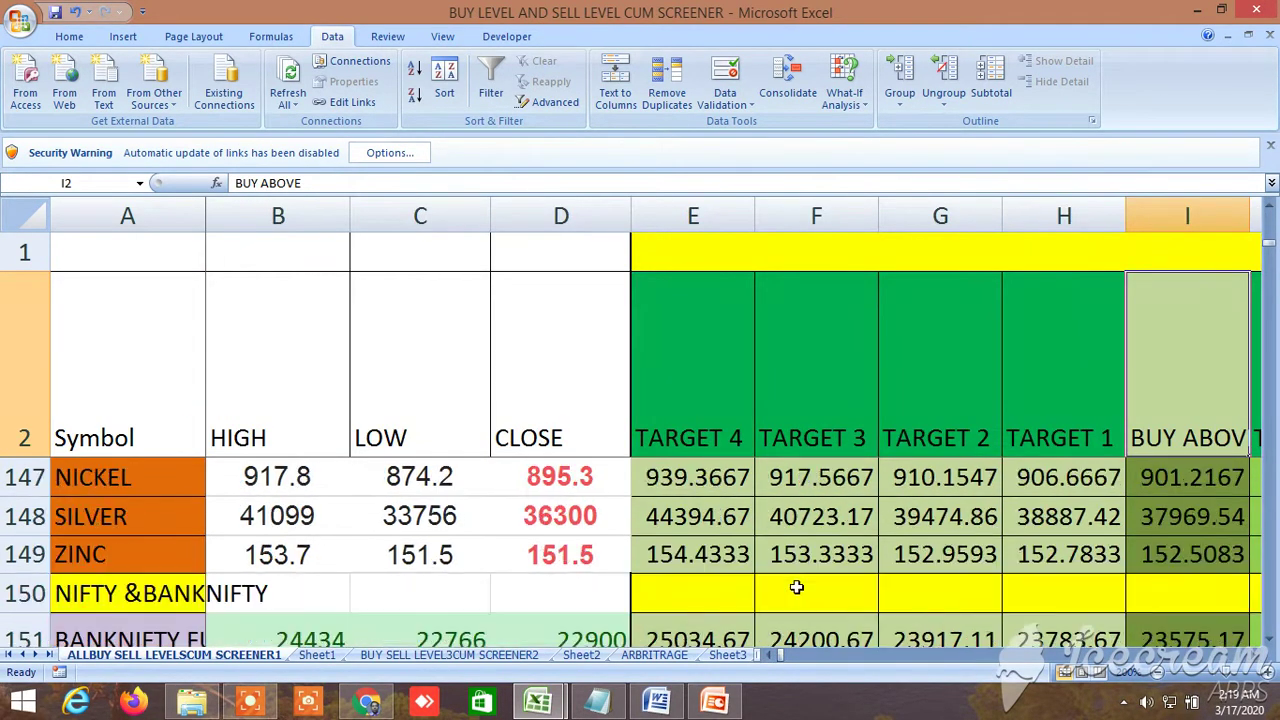
scroll(796, 587, "up", 1)
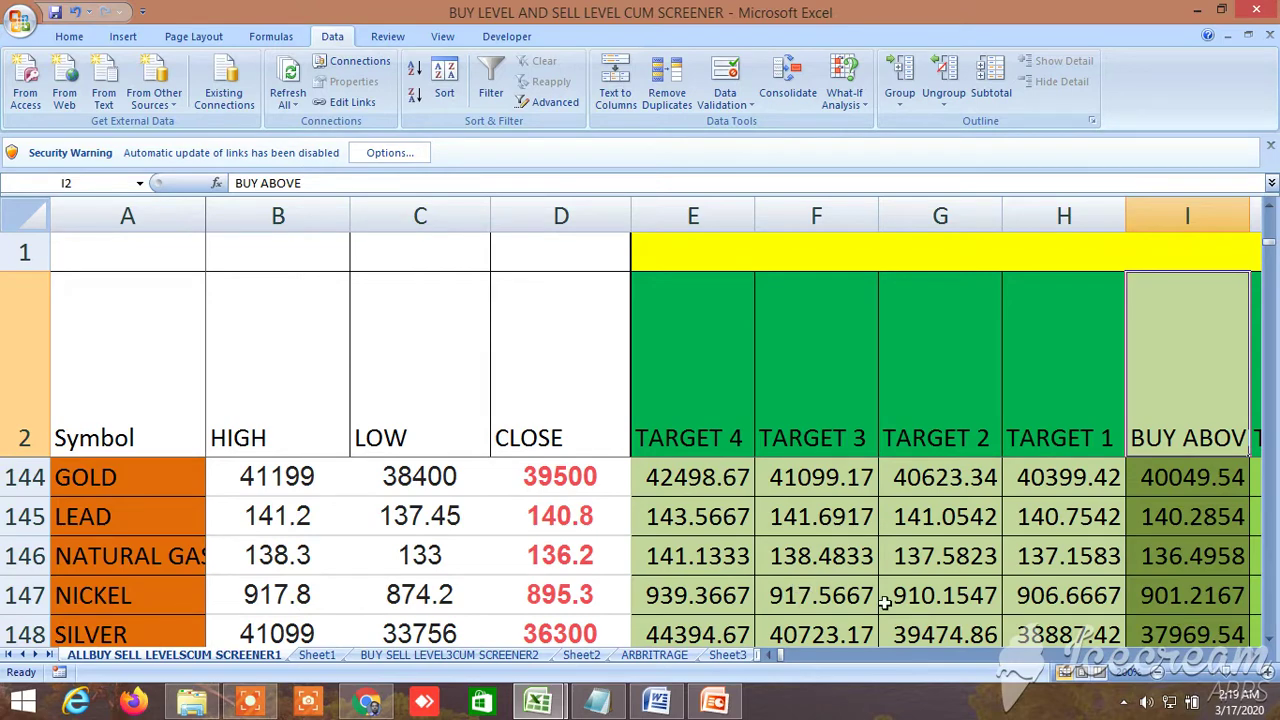
left_click(1268, 638)
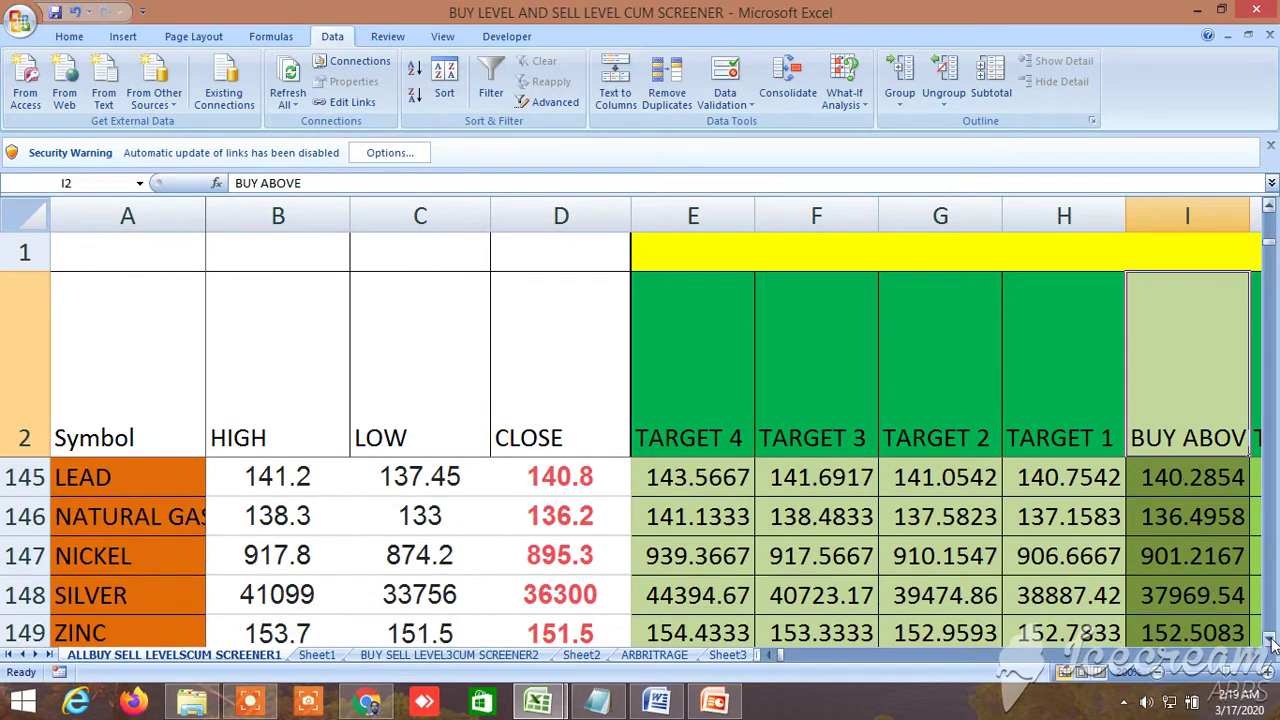
left_click_drag(1252, 658, 1252, 660)
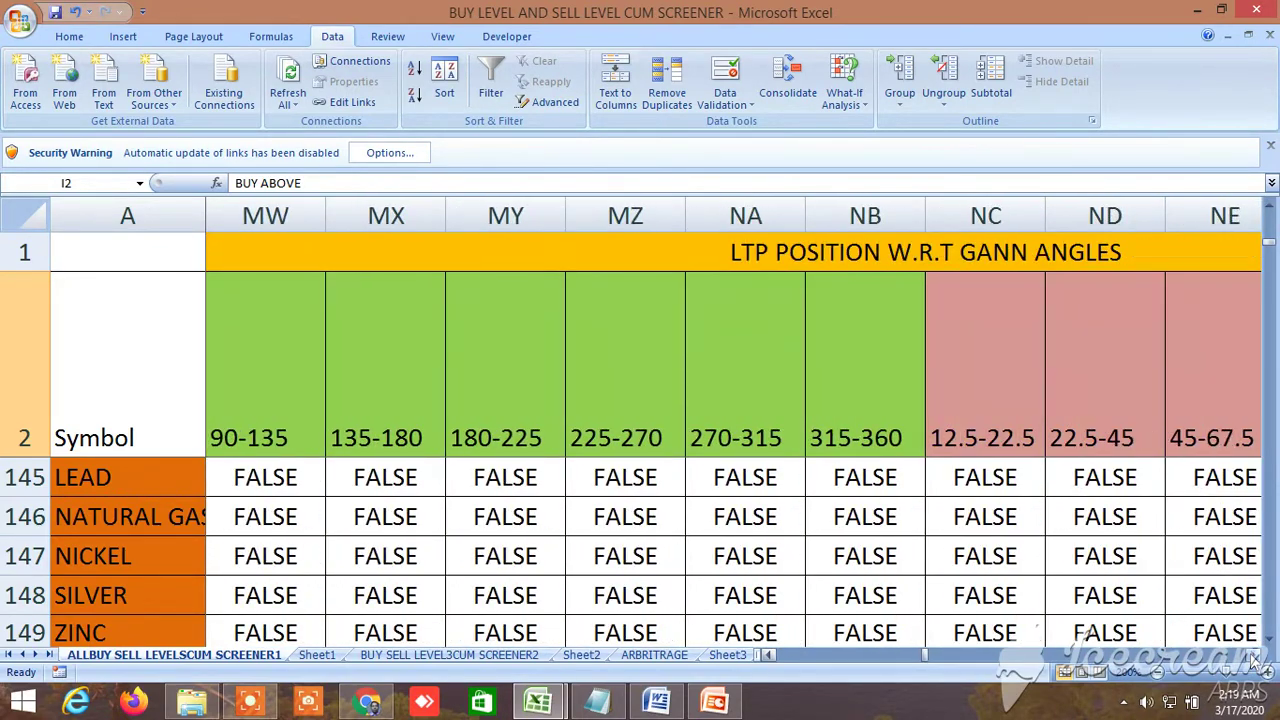
left_click_drag(1252, 660, 1252, 660)
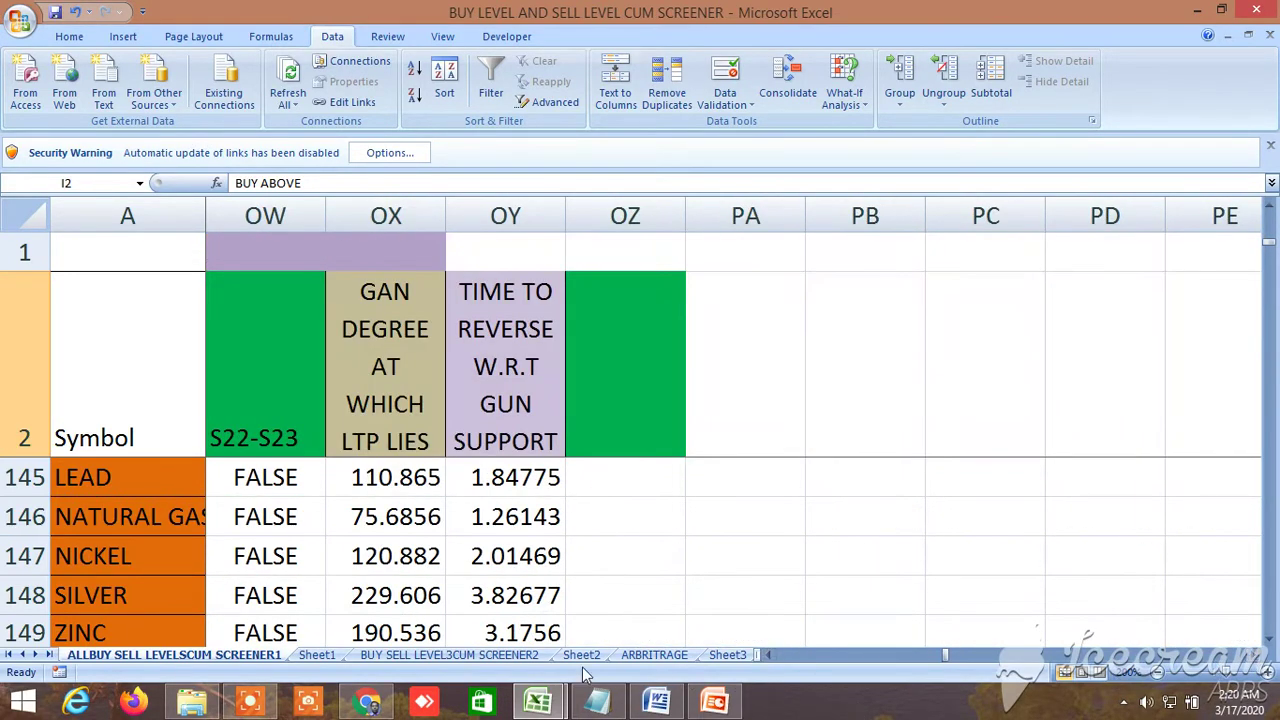
Open the BUY SELL LEVEL3CUM SCREENER2 sheet and view the 100 MA, 100 EMA and 9-55 EMA columns from the first stock.
left_click(503, 659)
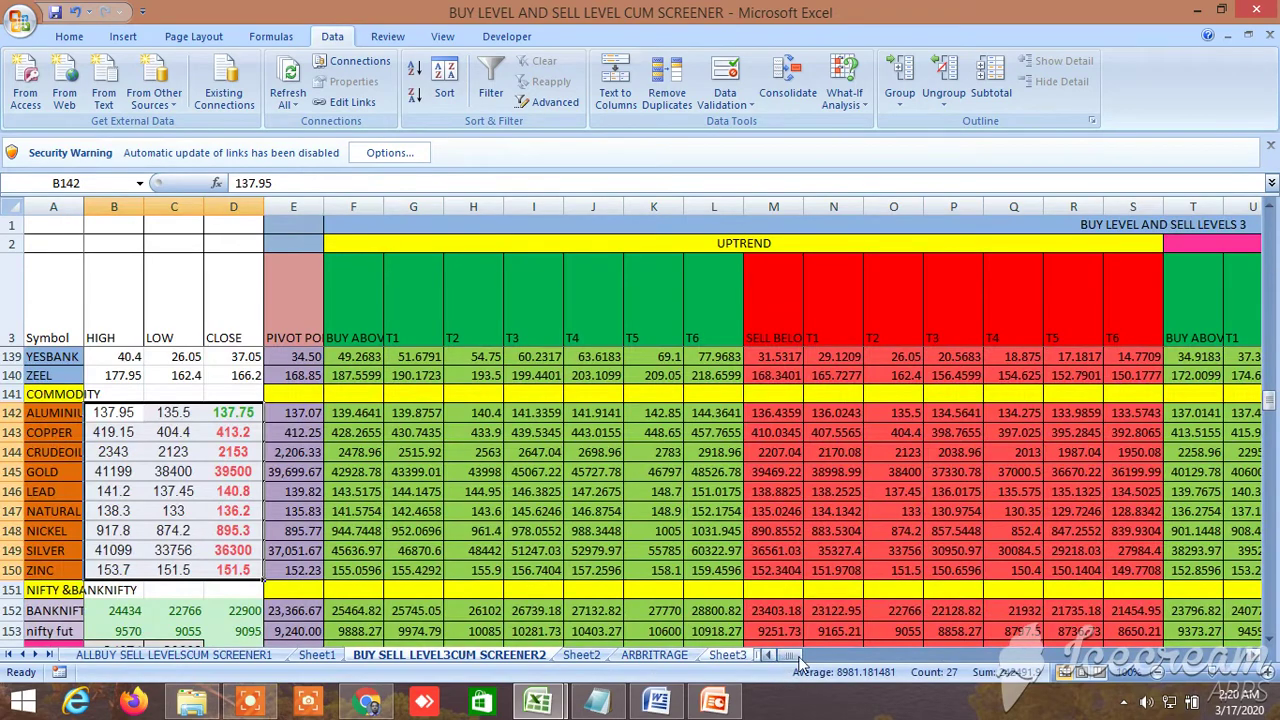
left_click_drag(787, 657, 1018, 678)
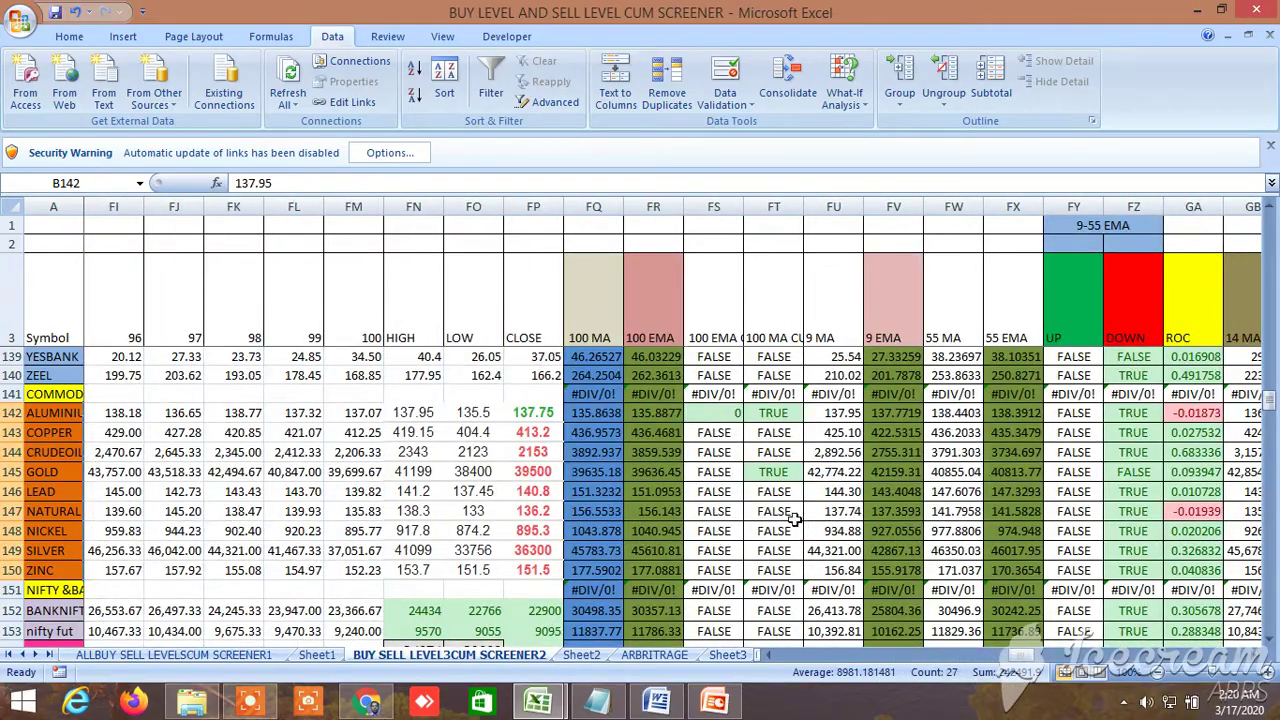
scroll(790, 500, "up", 15)
scroll(783, 466, "up", 20)
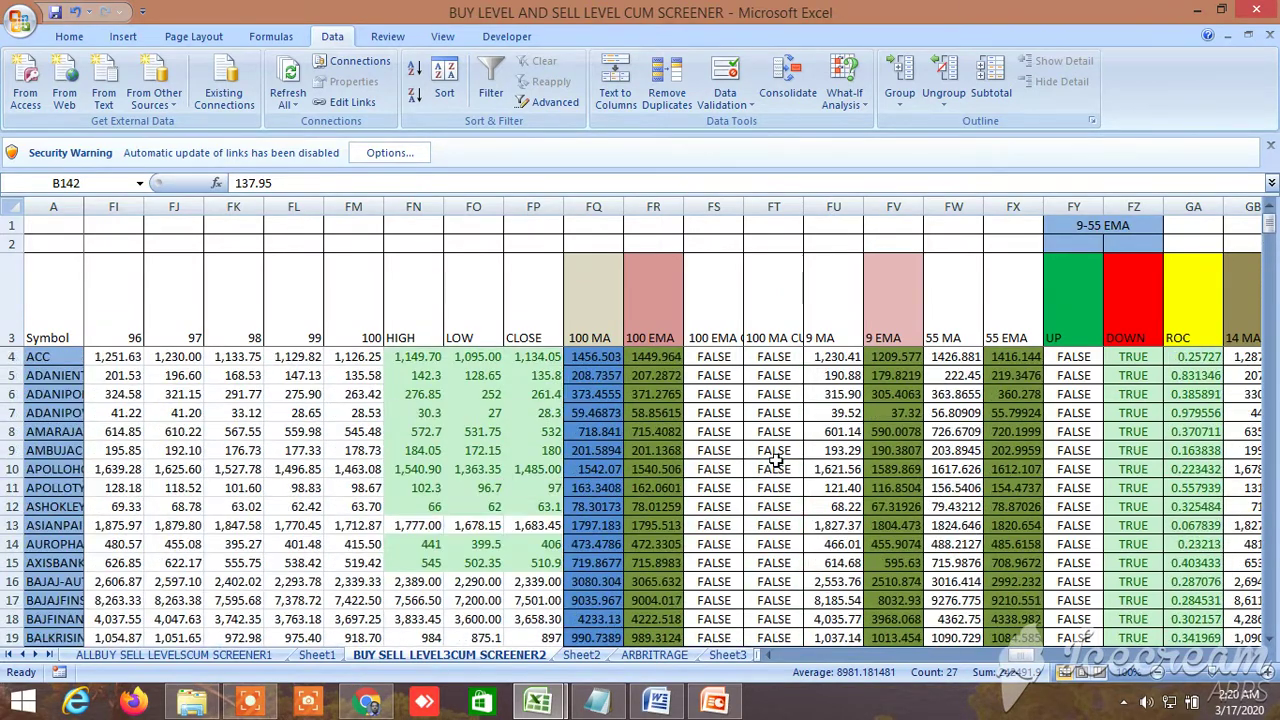
Inspect the 100 MA condition formulas of the highlighted stocks in cells FT25, FT27, FT31 and FT42.
scroll(776, 460, "down", 5)
left_click(776, 470)
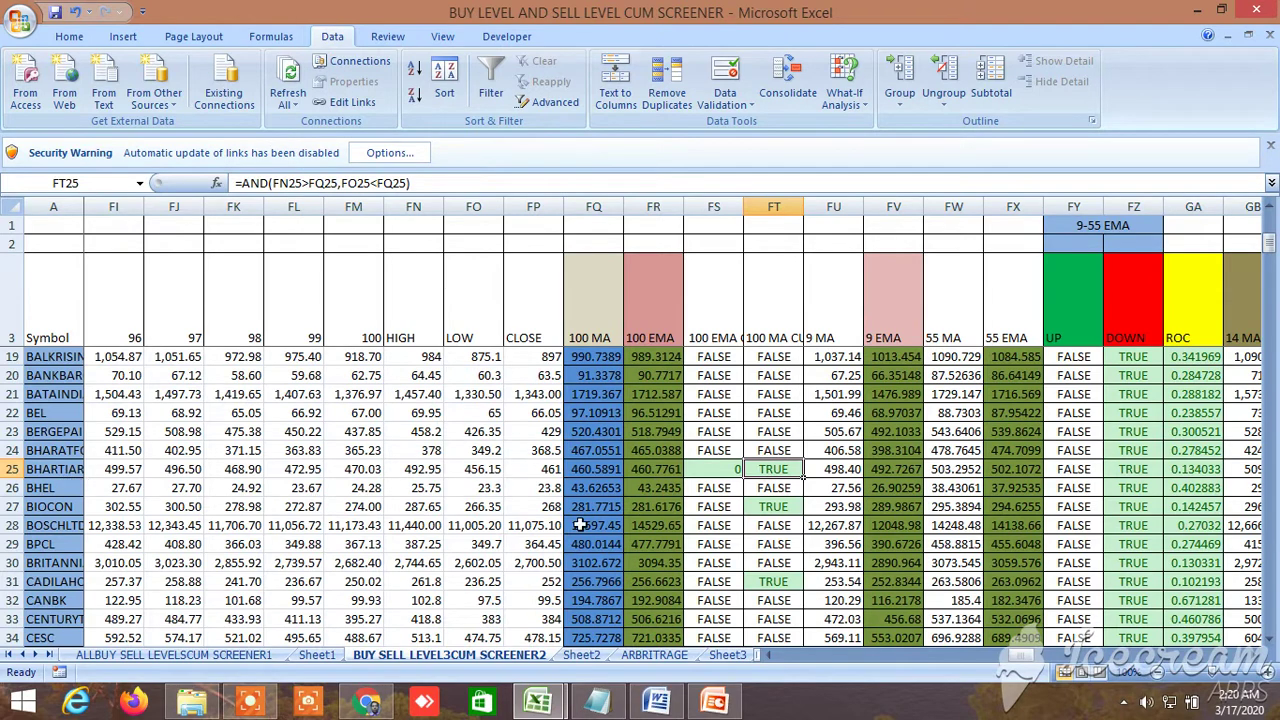
left_click(781, 508)
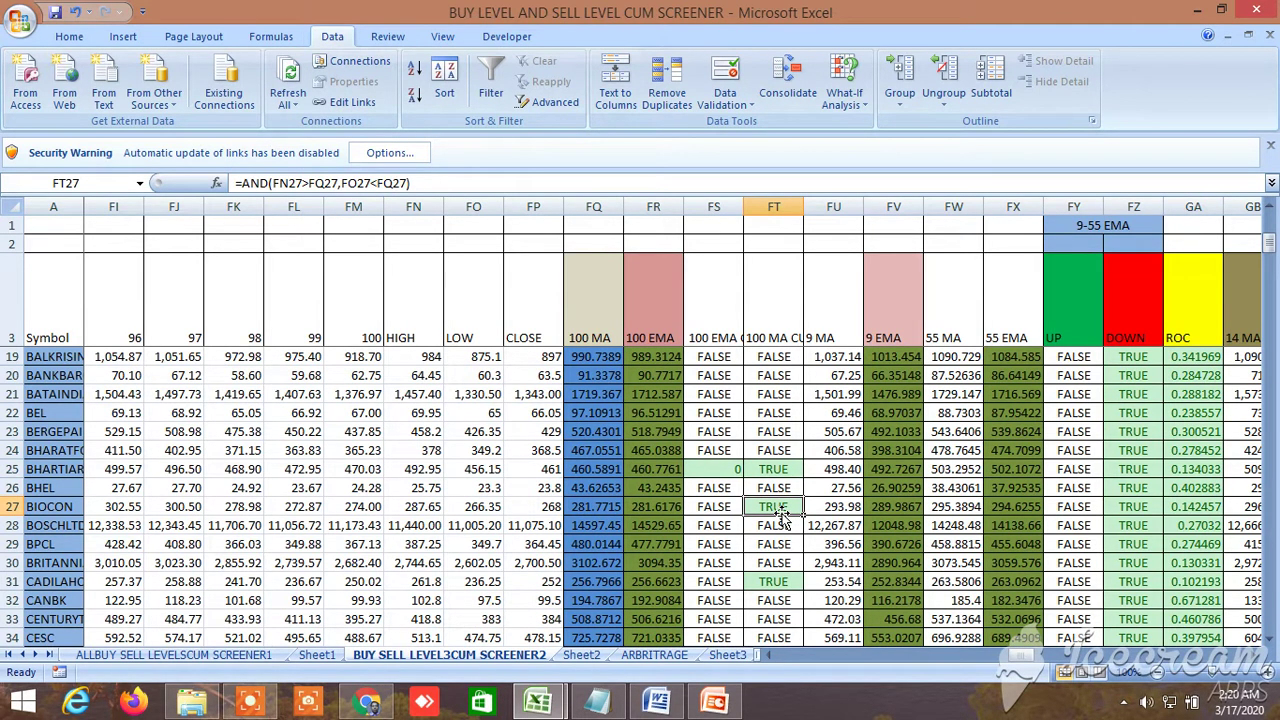
left_click(781, 580)
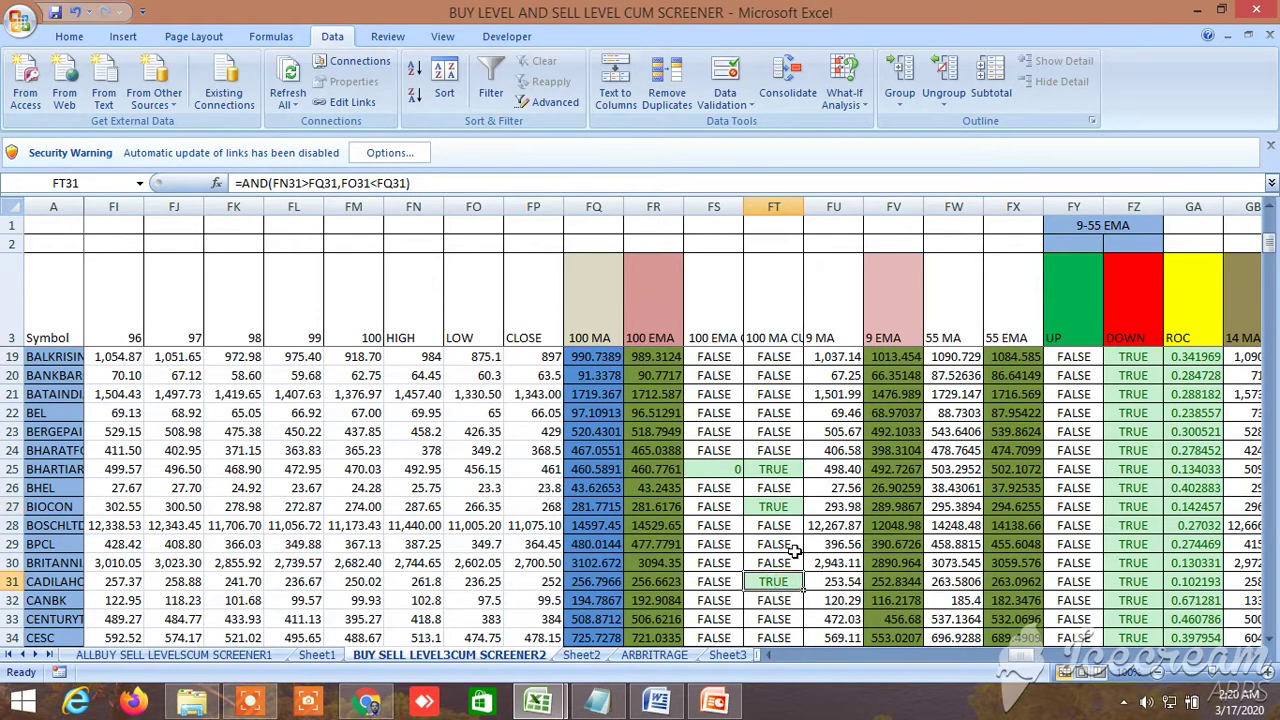
scroll(789, 563, "down", 4)
left_click(789, 563)
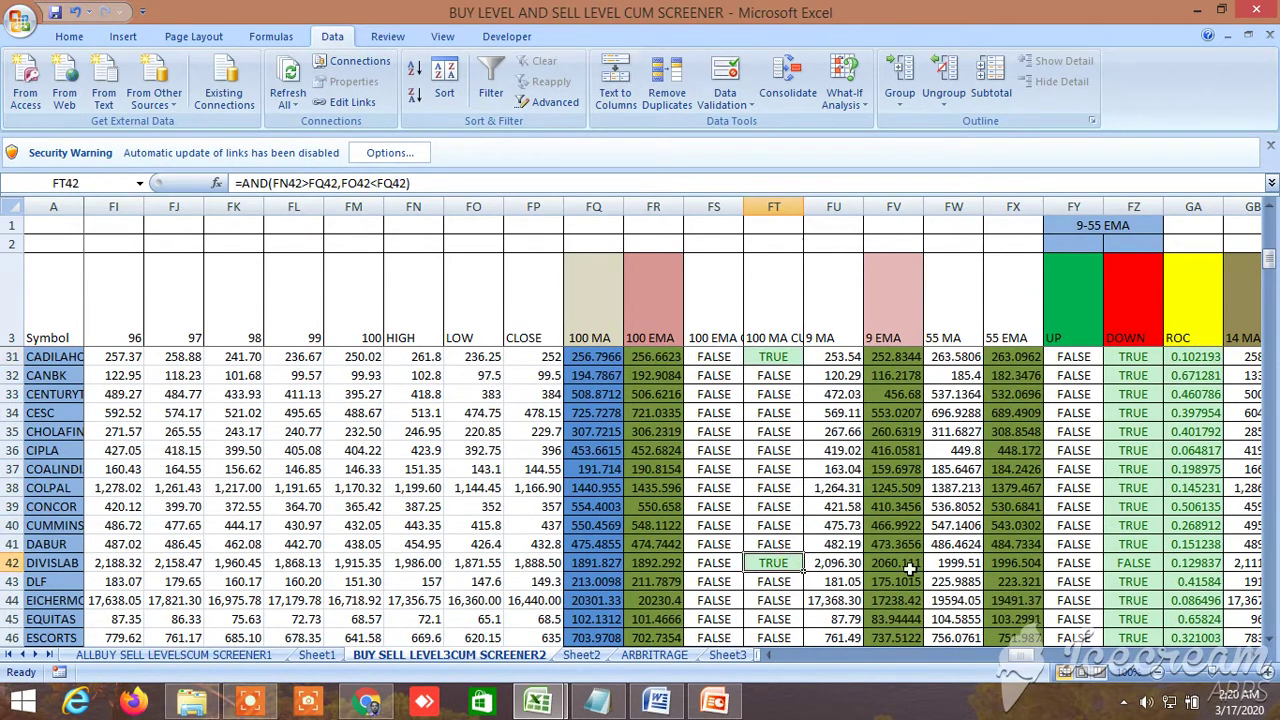
Review the average uptrend, average downtrend, strong trend and pull back buy and sell columns down the stock list.
left_click_drag(1022, 660, 1125, 662)
scroll(505, 428, "down", 5)
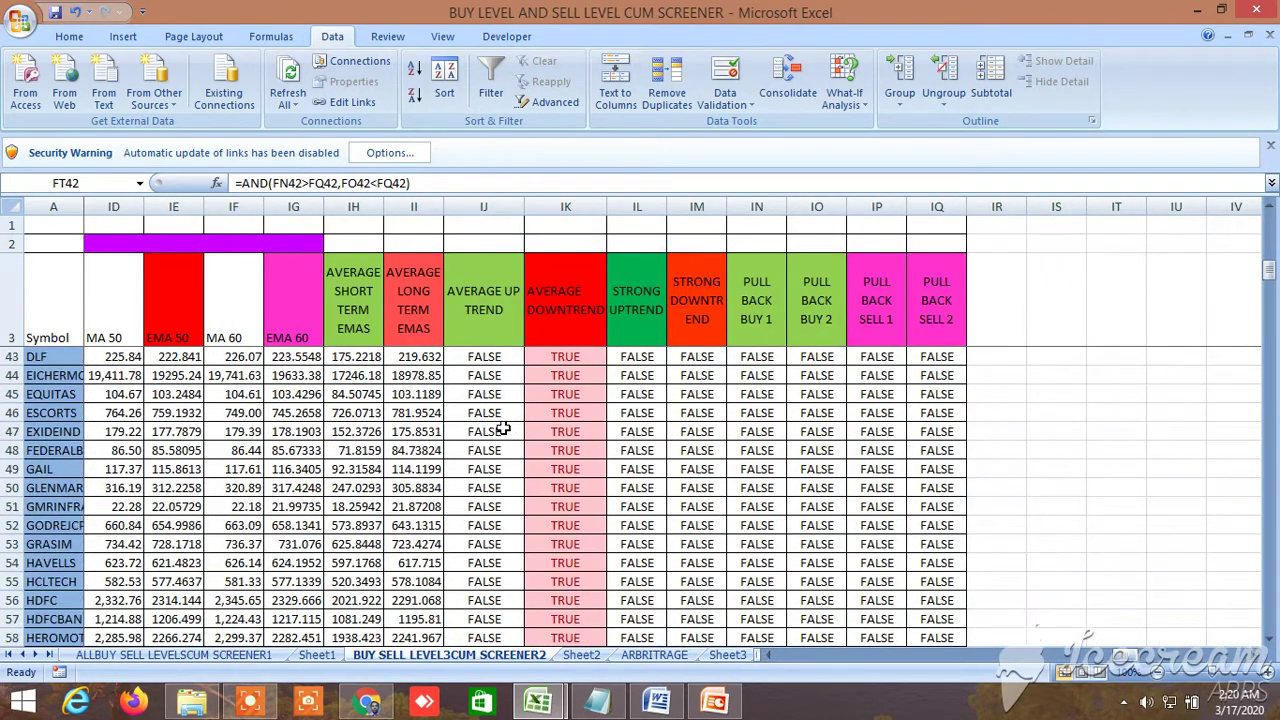
scroll(551, 443, "down", 3)
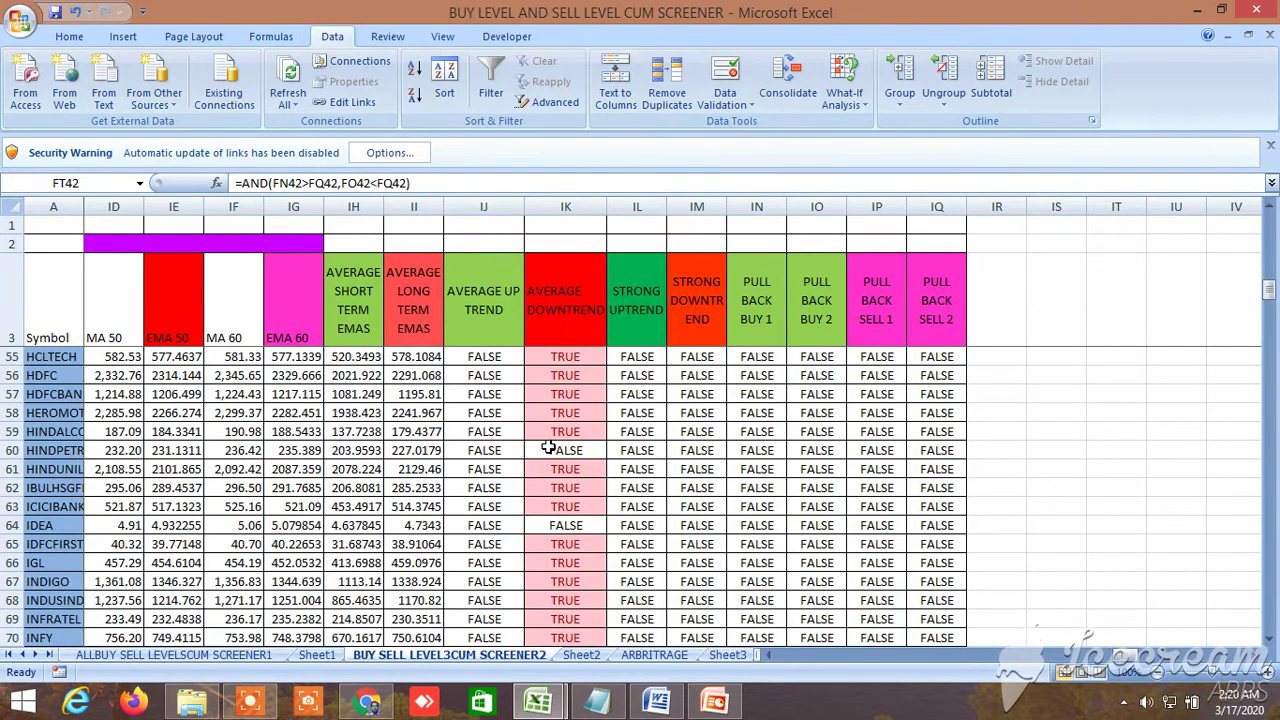
scroll(567, 545, "down", 20)
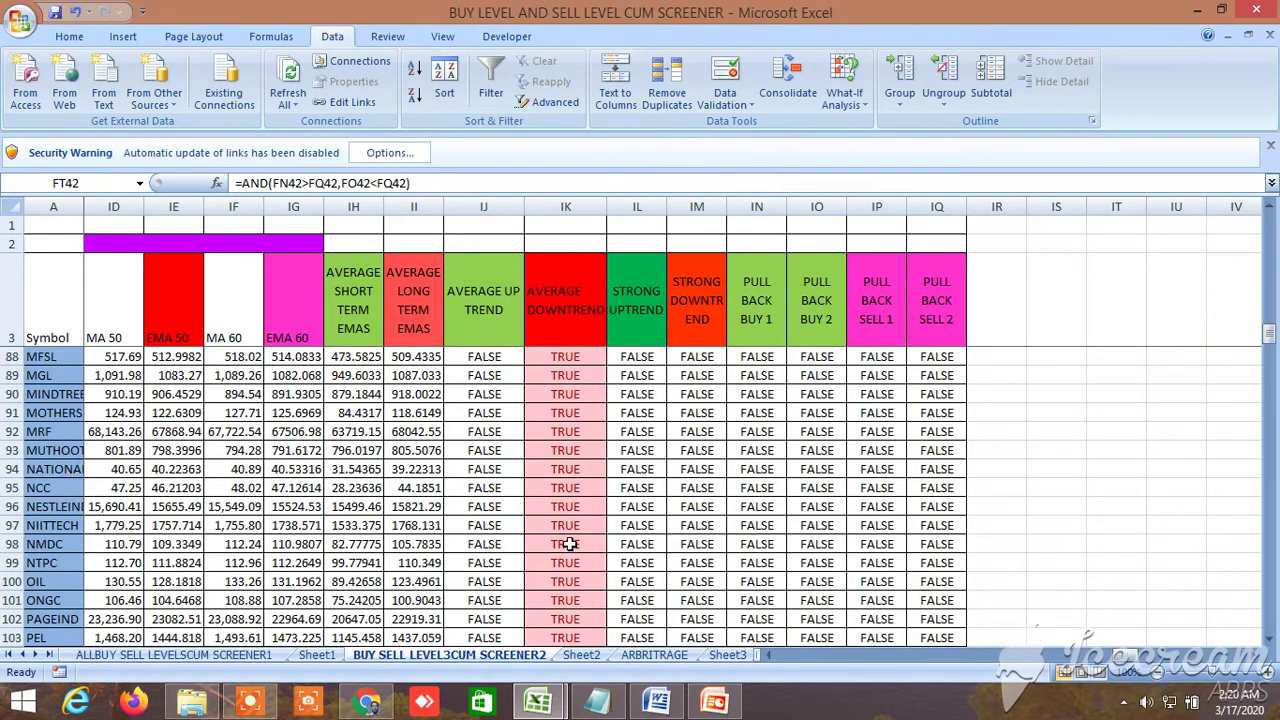
scroll(567, 543, "down", 13)
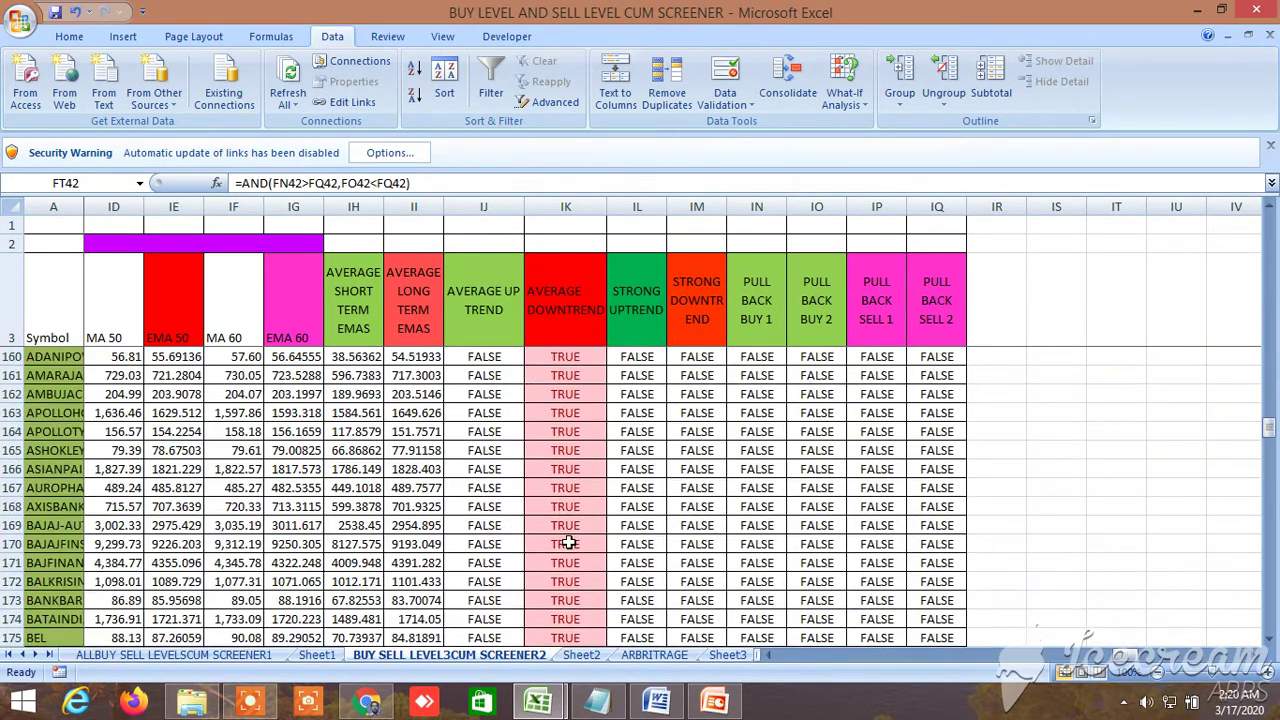
scroll(567, 541, "down", 13)
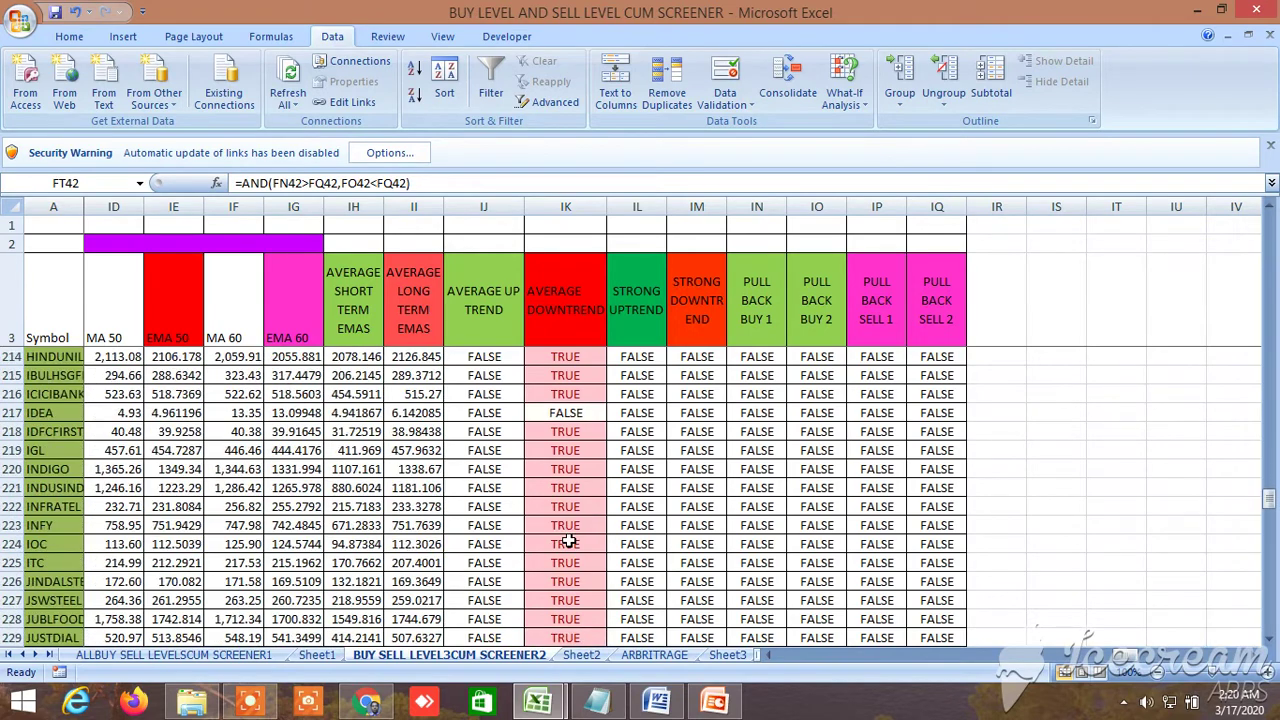
Open the INSIDE THE BAR WITH NR7 sheet and view the inside-the-bar 1 DAY, 2 DAY, NR7 and NR4 columns from the first stock.
left_click(766, 655)
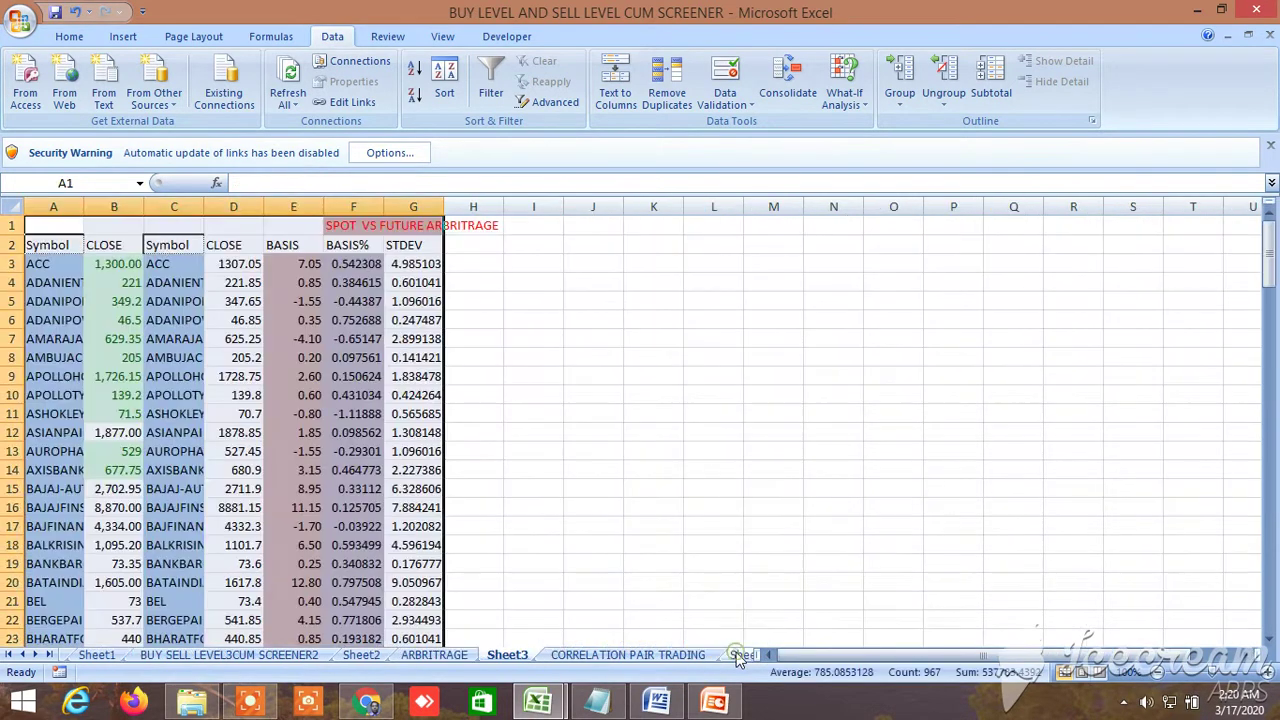
left_click(737, 656)
left_click(740, 655)
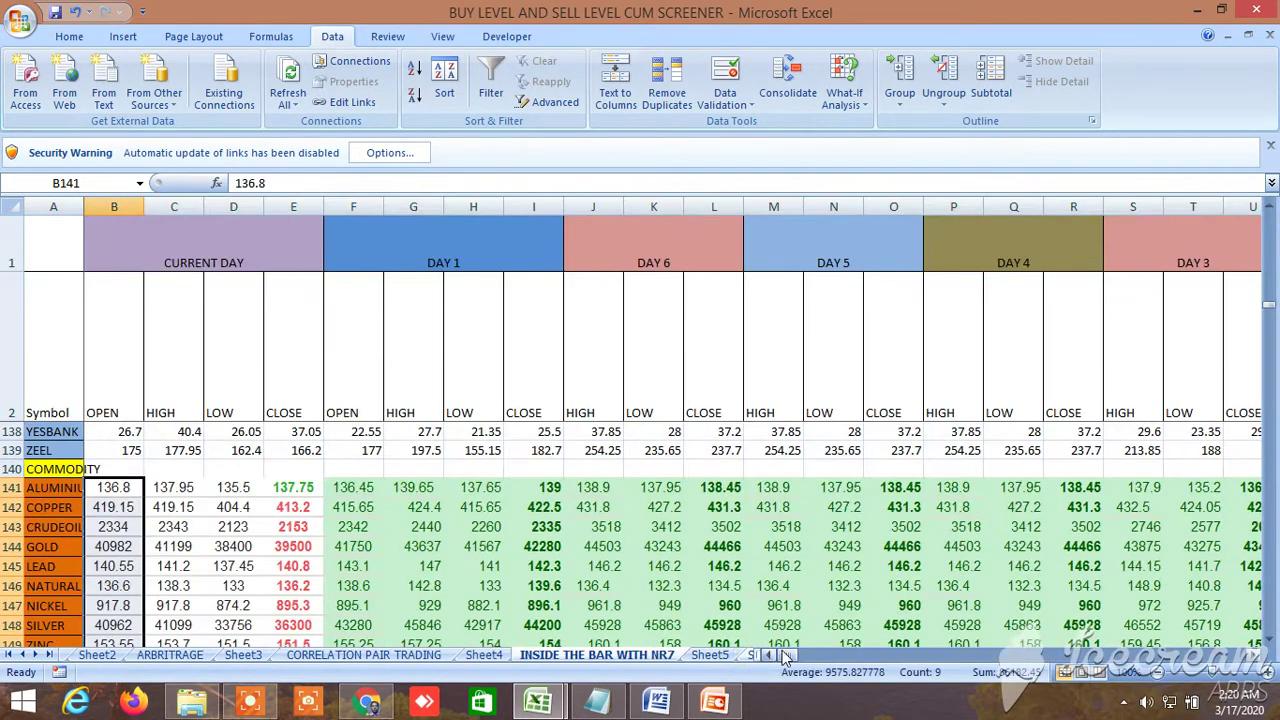
left_click_drag(785, 658, 806, 659)
scroll(615, 513, "up", 15)
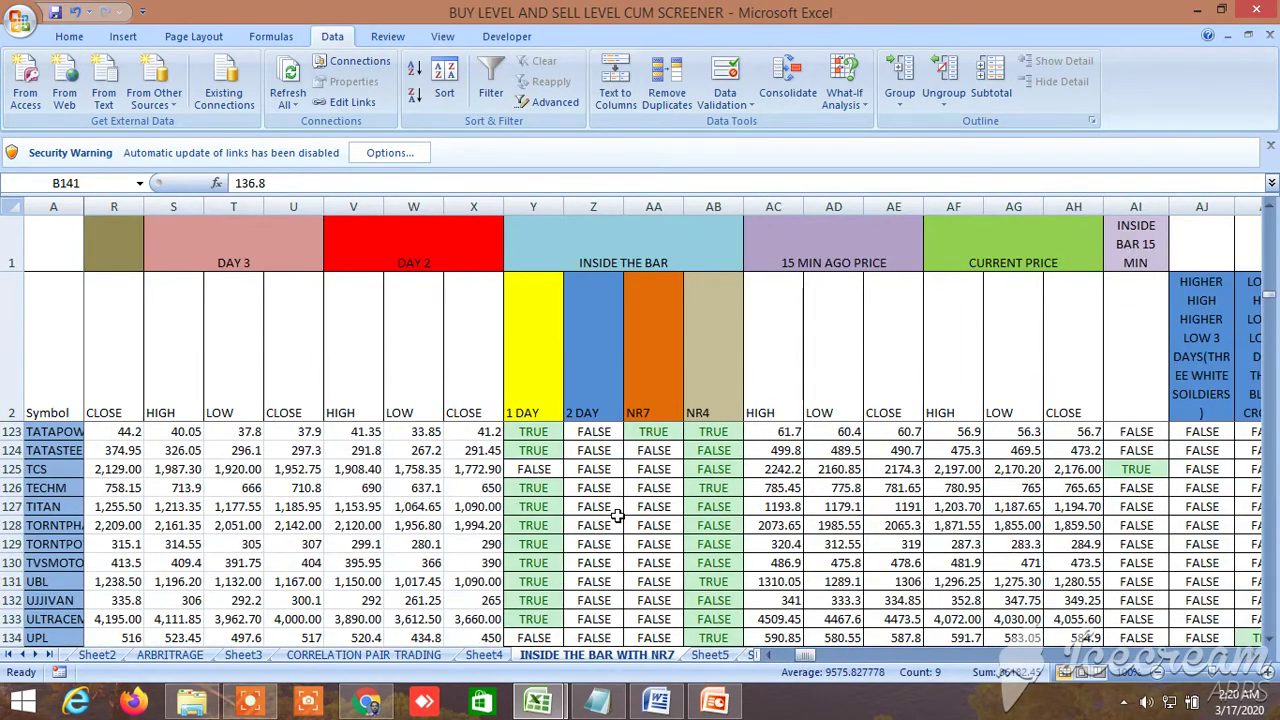
scroll(615, 513, "up", 20)
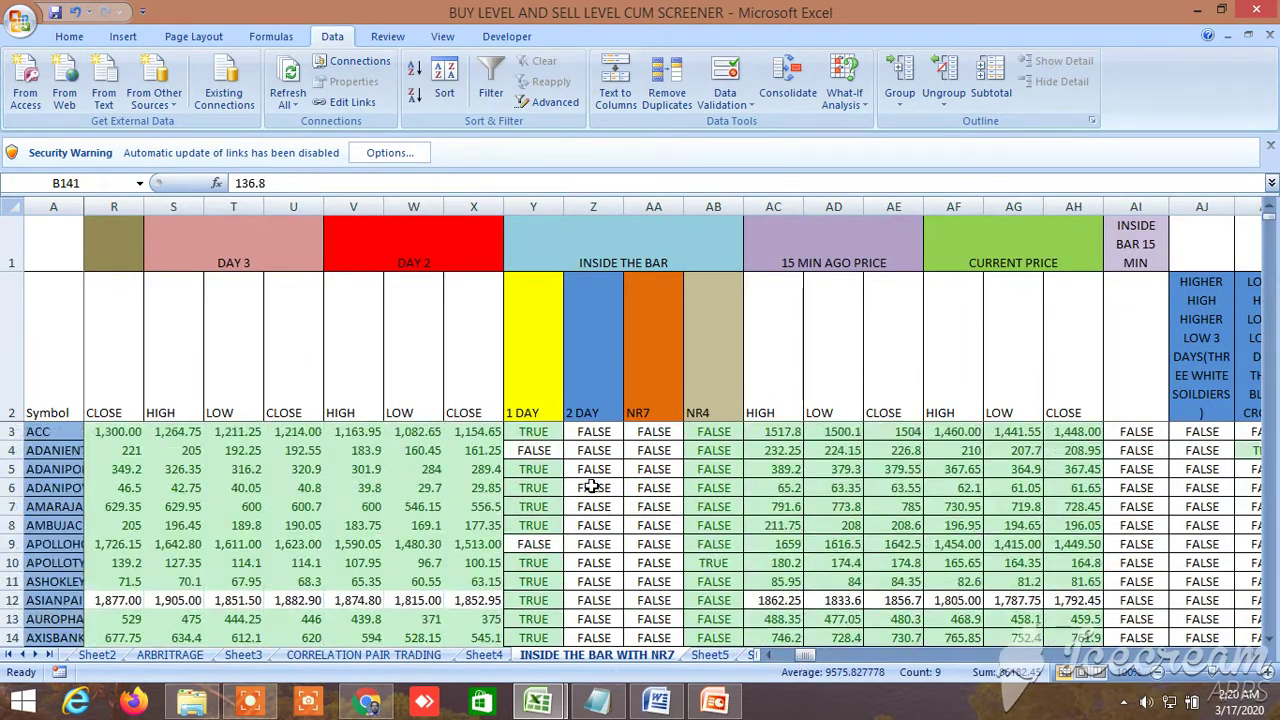
Inspect the inside-the-bar 1 DAY formulas in cells Y3, Y5 and Y19 and the NR4 formula in AB10.
left_click(547, 437)
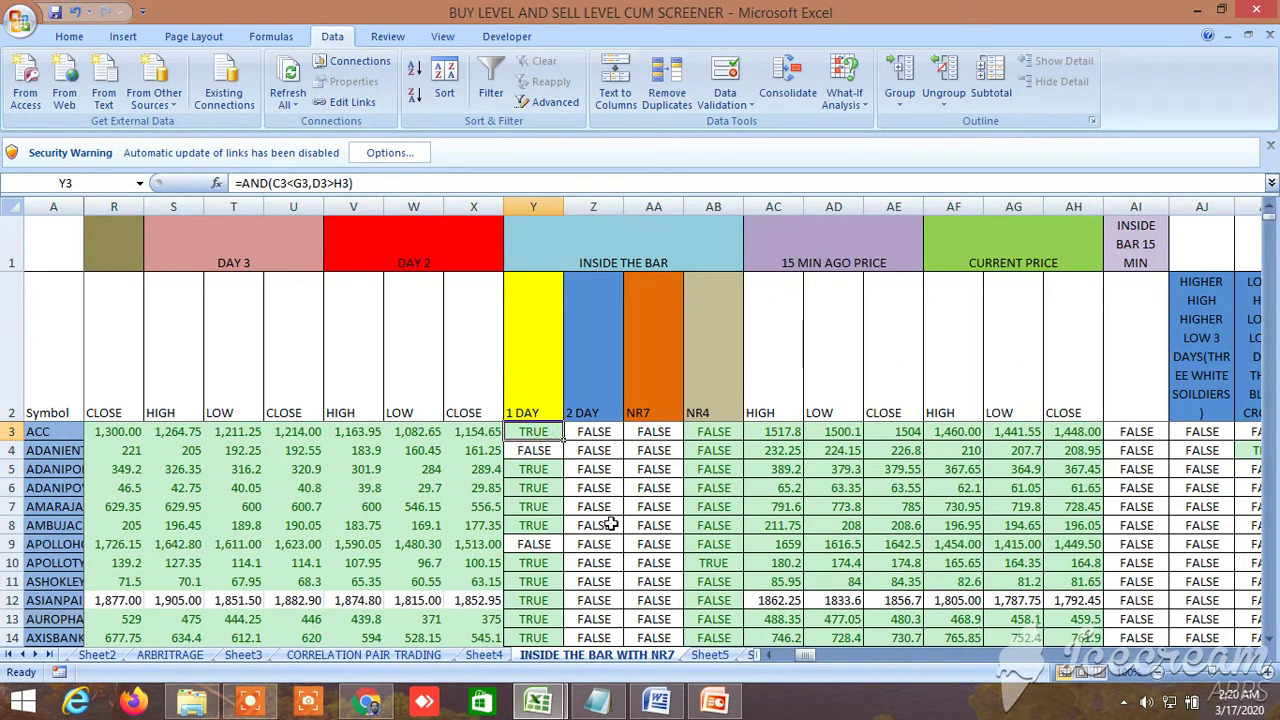
left_click(537, 473)
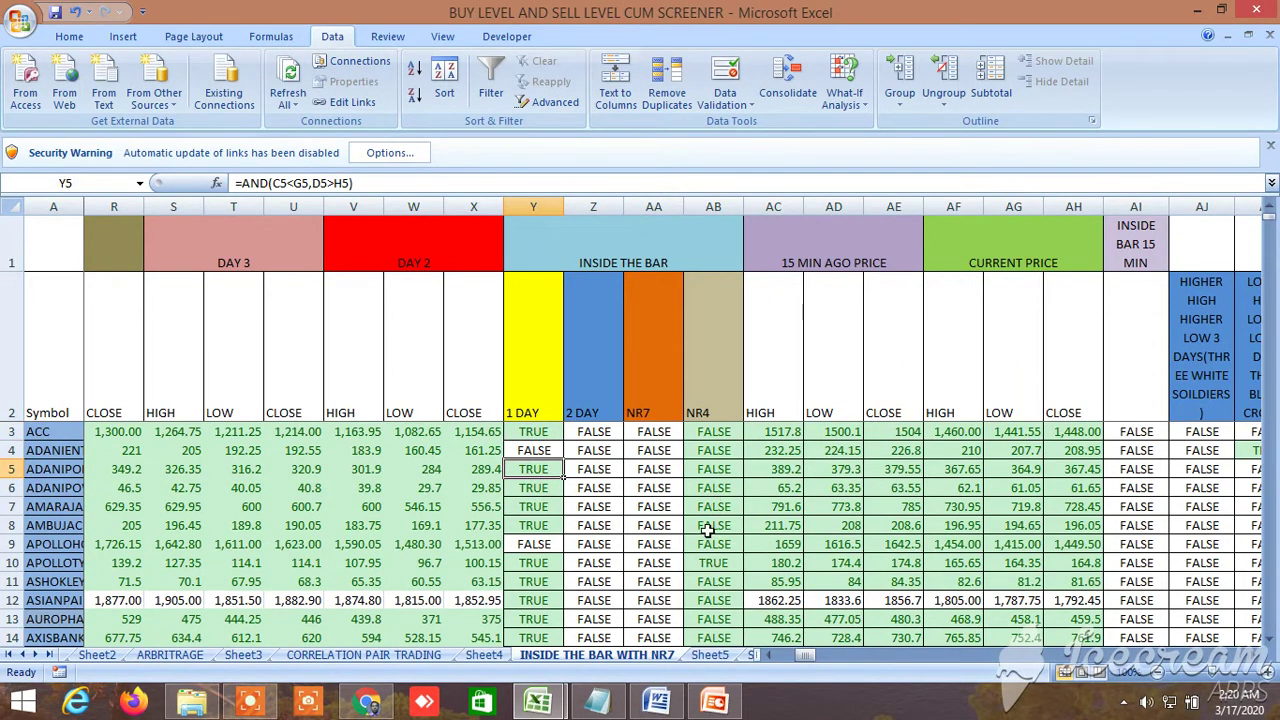
left_click(707, 565)
scroll(626, 582, "down", 2)
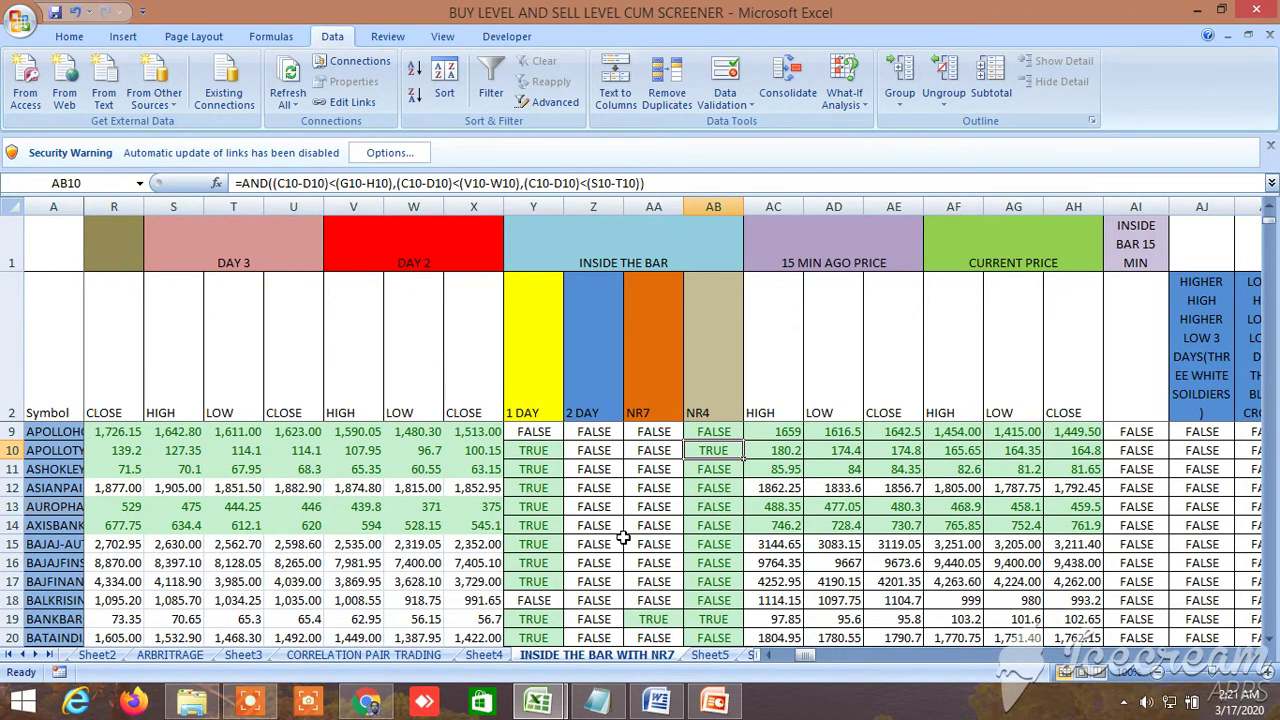
scroll(622, 538, "down", 1)
left_click(541, 562)
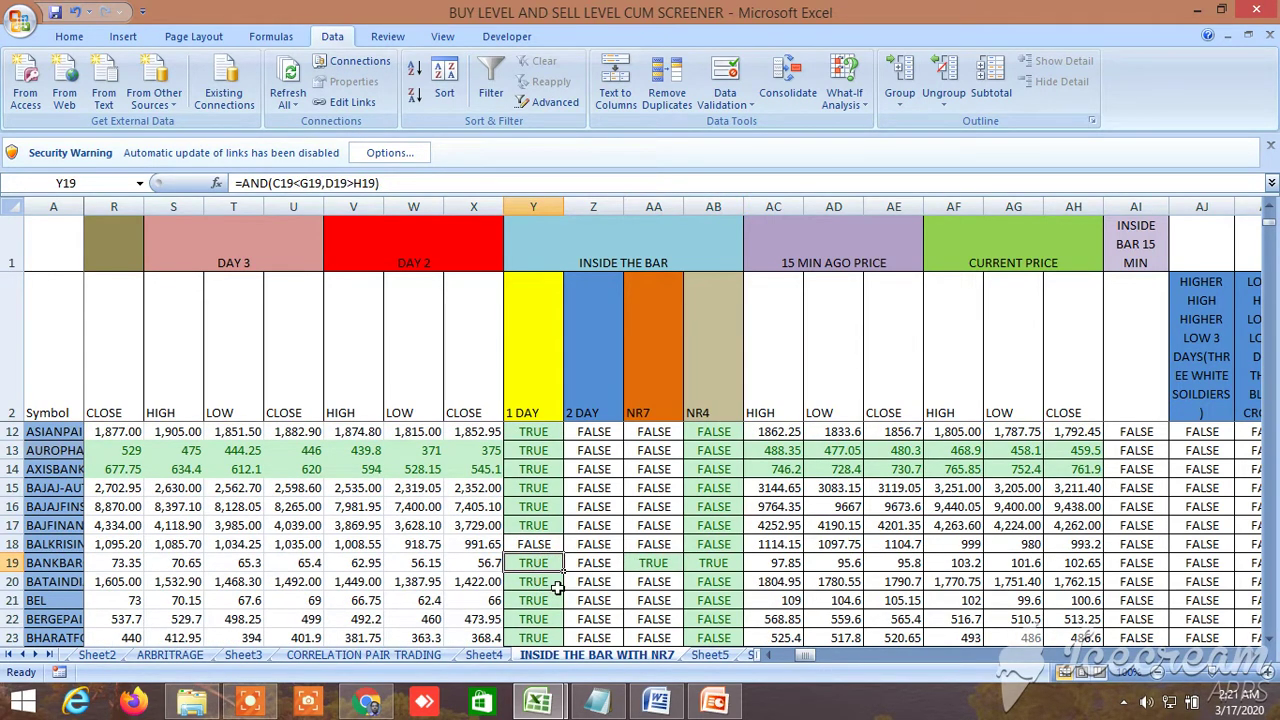
scroll(1004, 620, "up", 3)
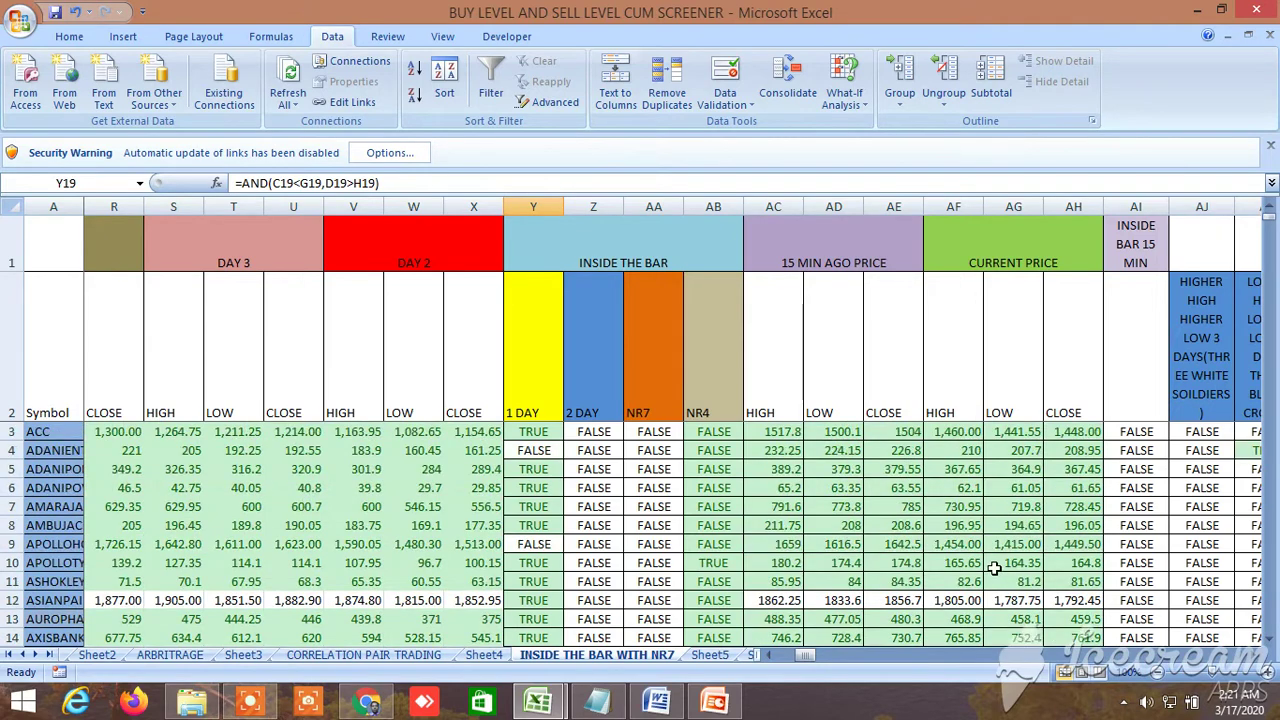
Inspect the three black crows formulas in cells AK4 and AK9 and the doji downtrend formula in AM8.
right_click(1262, 668)
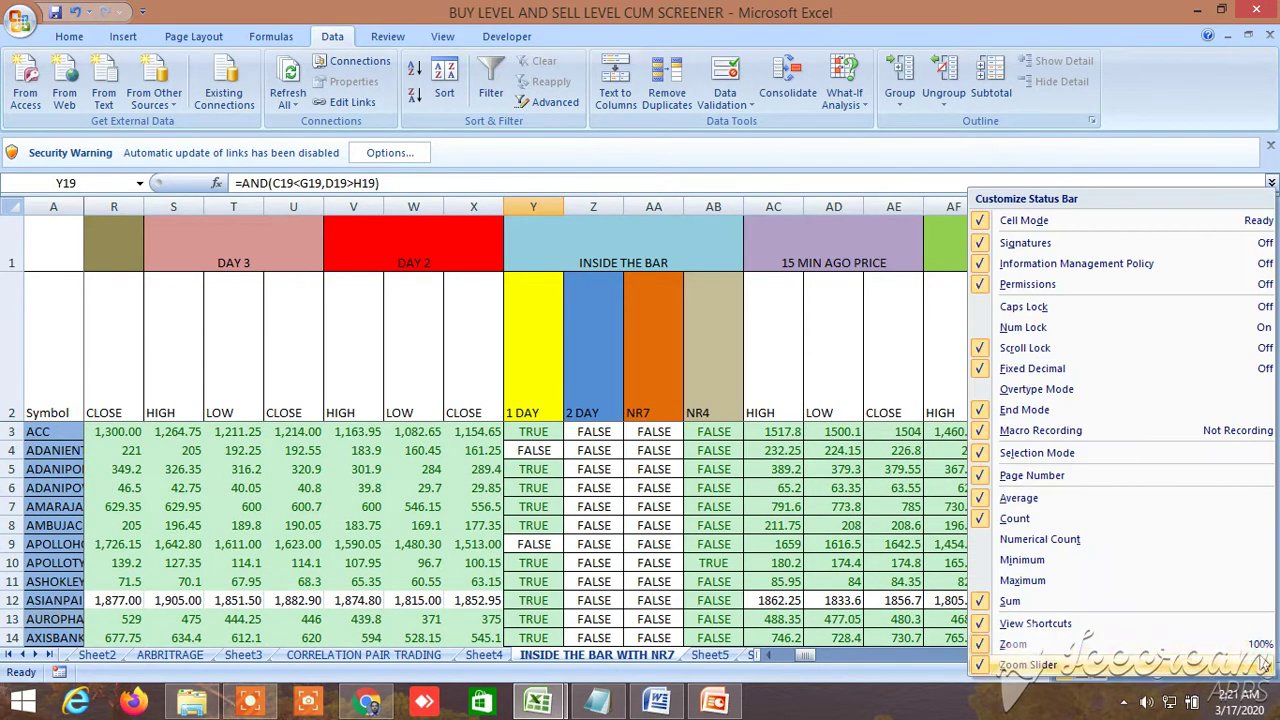
left_click(806, 512)
left_click(1258, 655)
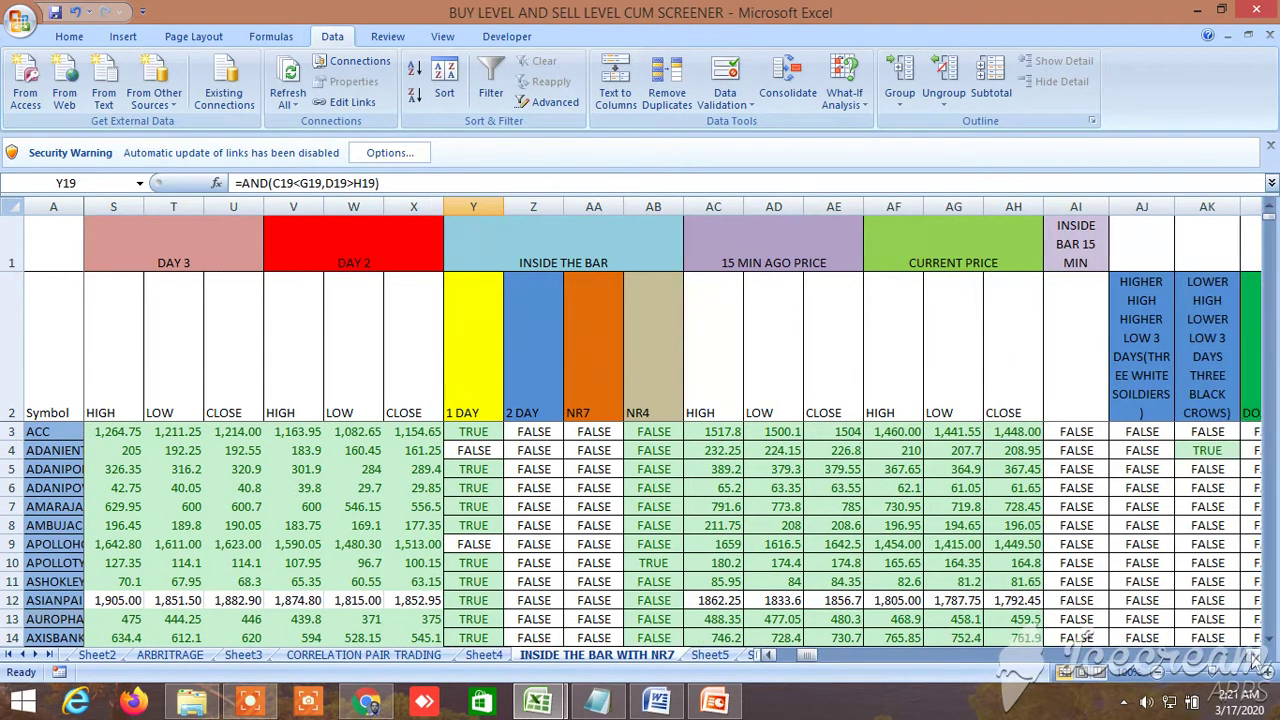
left_click(1258, 655)
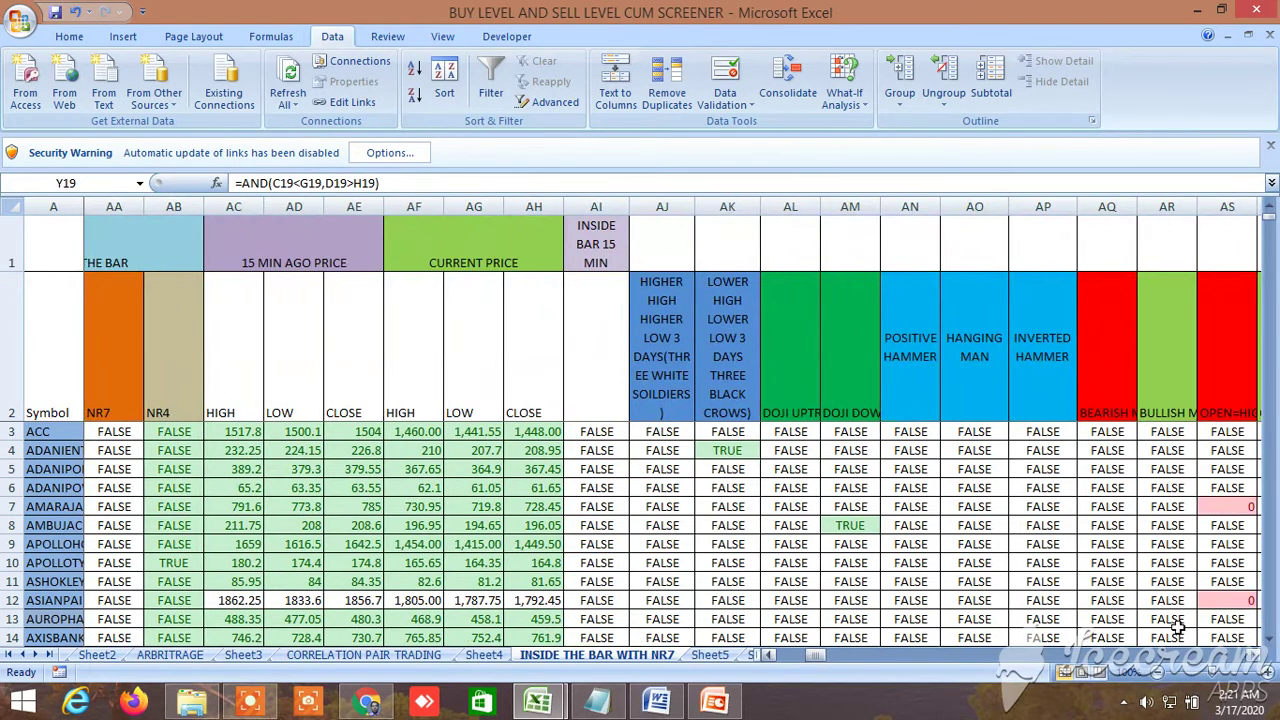
left_click(728, 450)
double_click(728, 450)
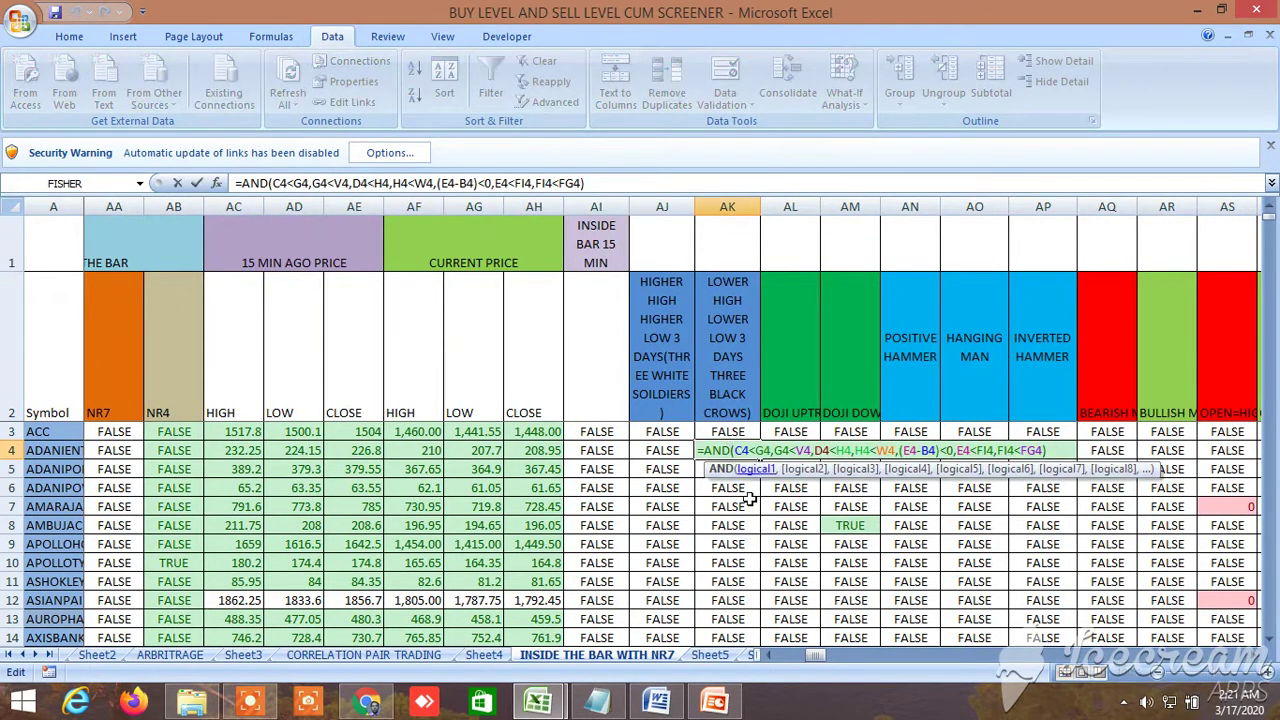
left_click(720, 551)
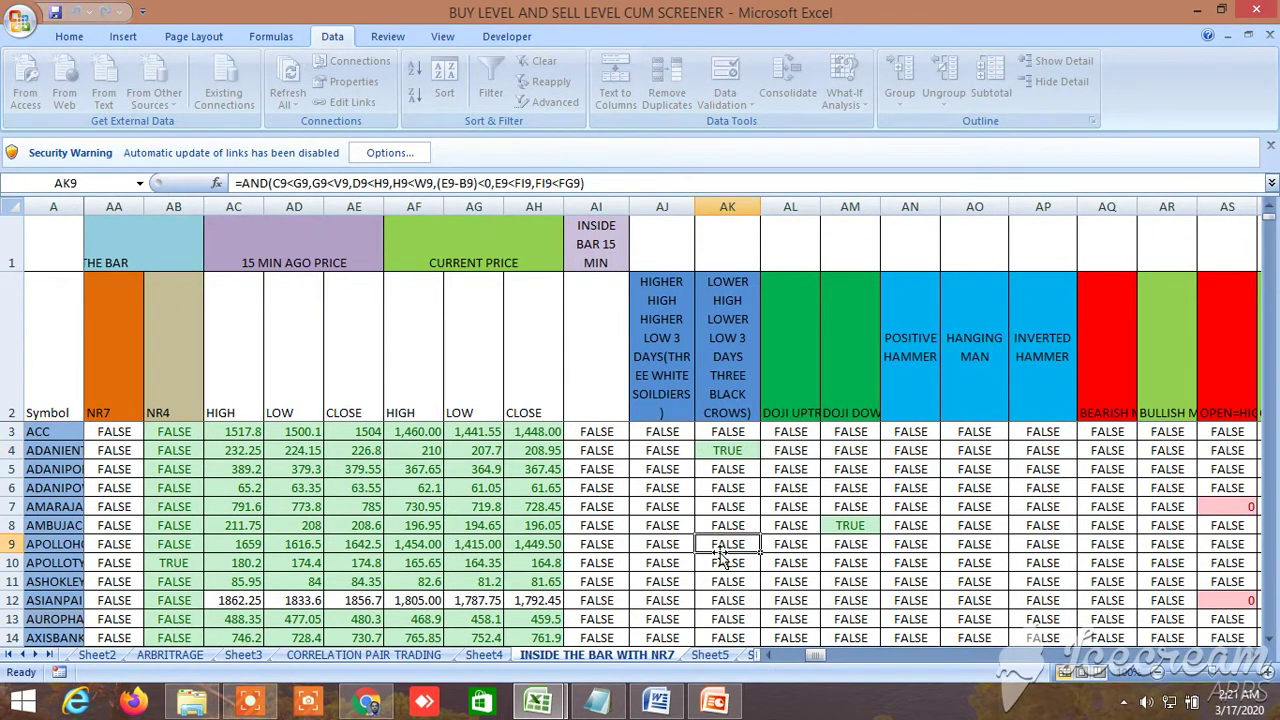
left_click(850, 527)
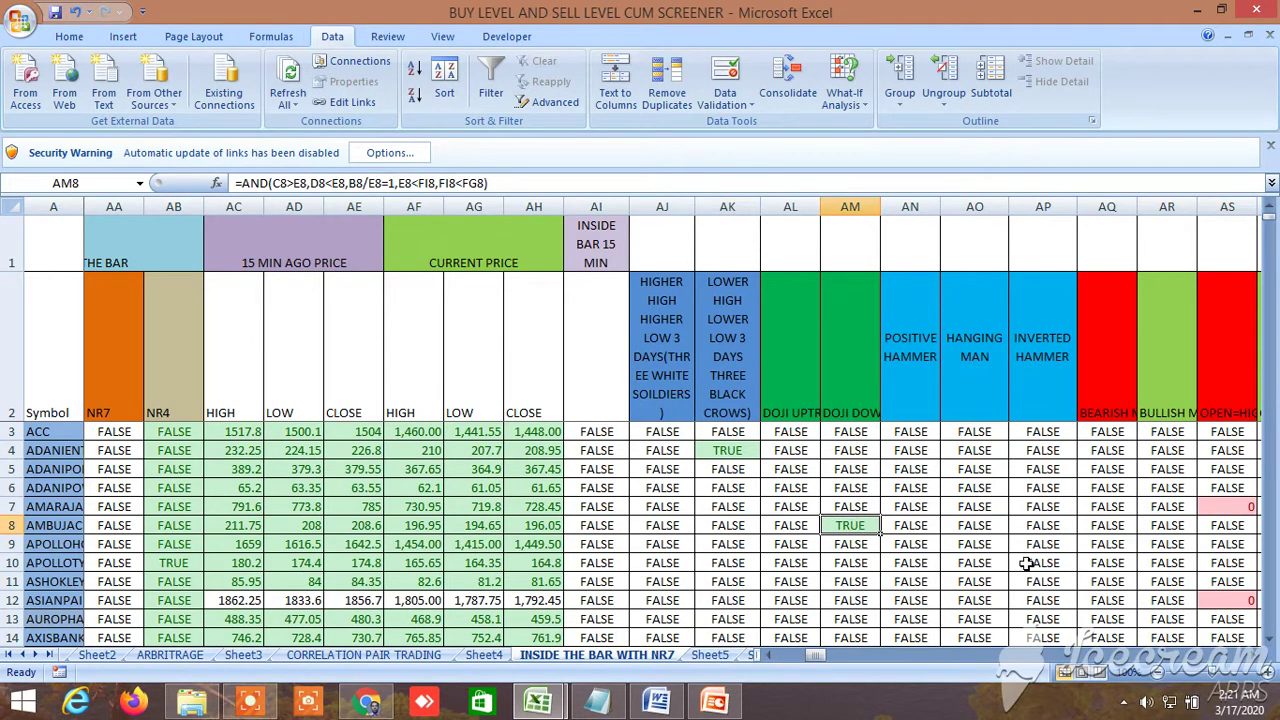
Review the inside bar 15 min, doji and hammer pattern columns down to the commodities and return to the first stock.
scroll(1001, 543, "down", 17)
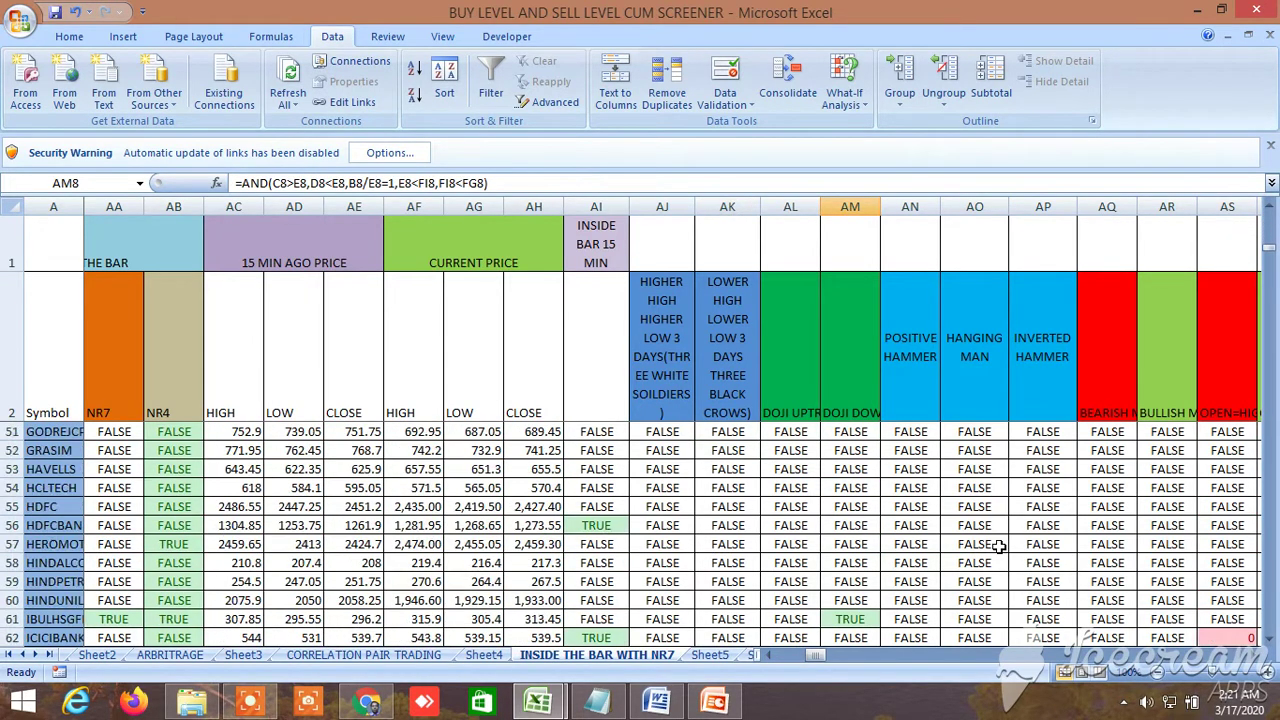
scroll(980, 567, "down", 14)
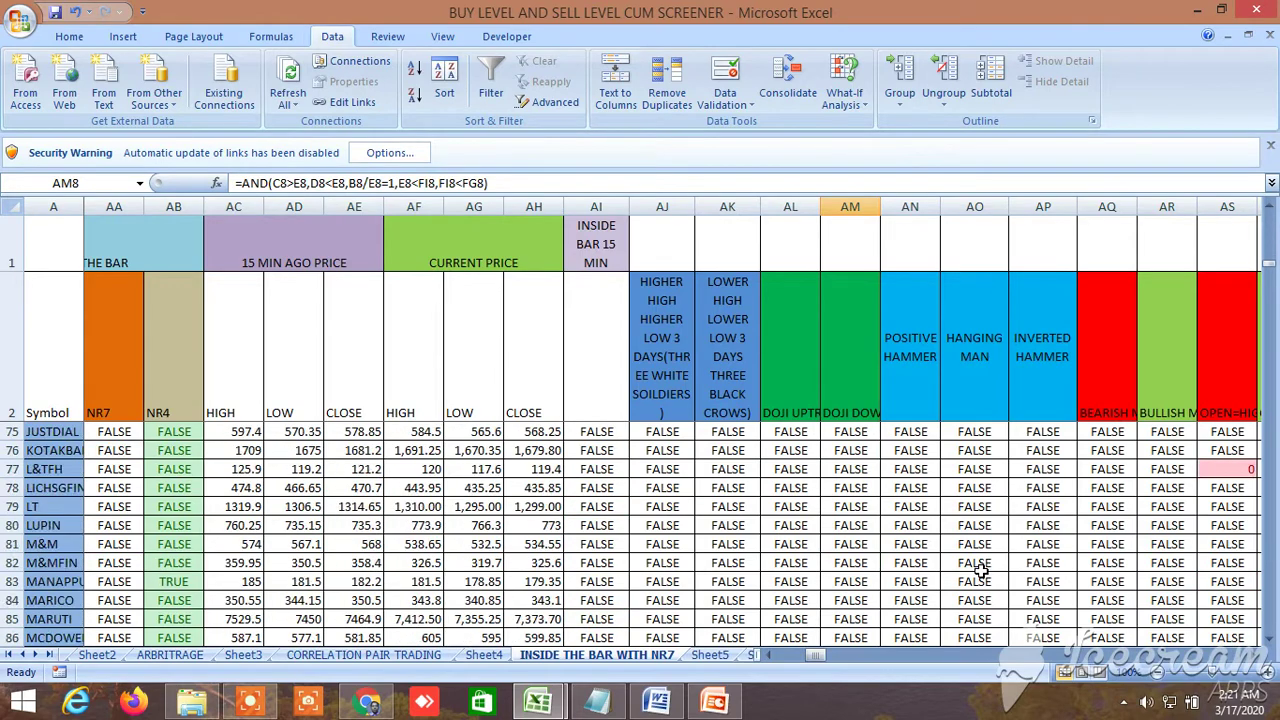
left_click(720, 540)
scroll(870, 572, "down", 13)
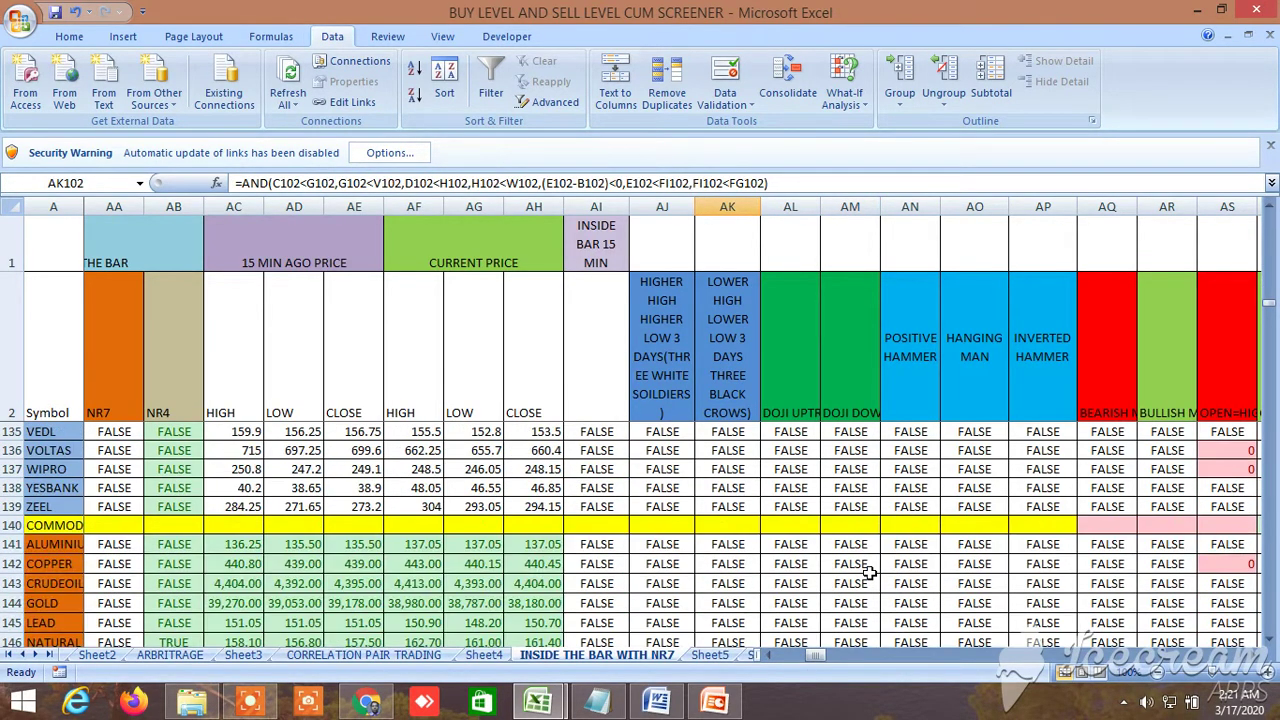
scroll(870, 572, "up", 20)
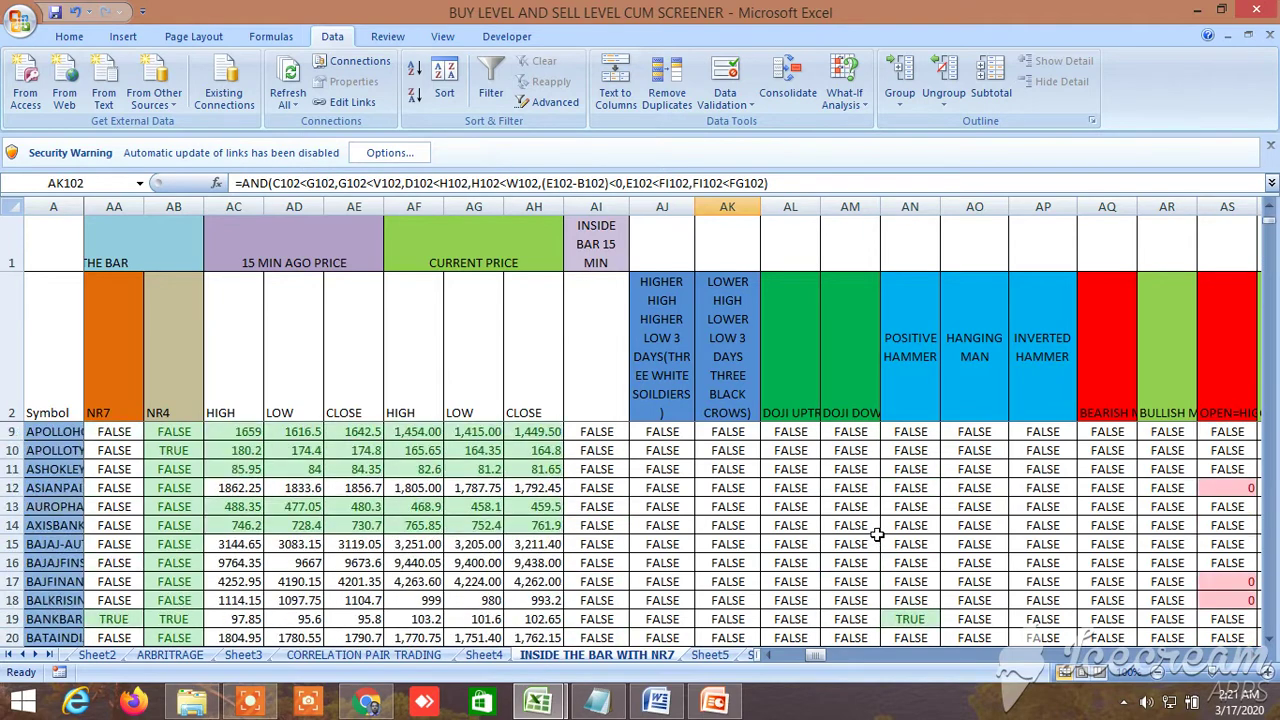
scroll(874, 535, "up", 2)
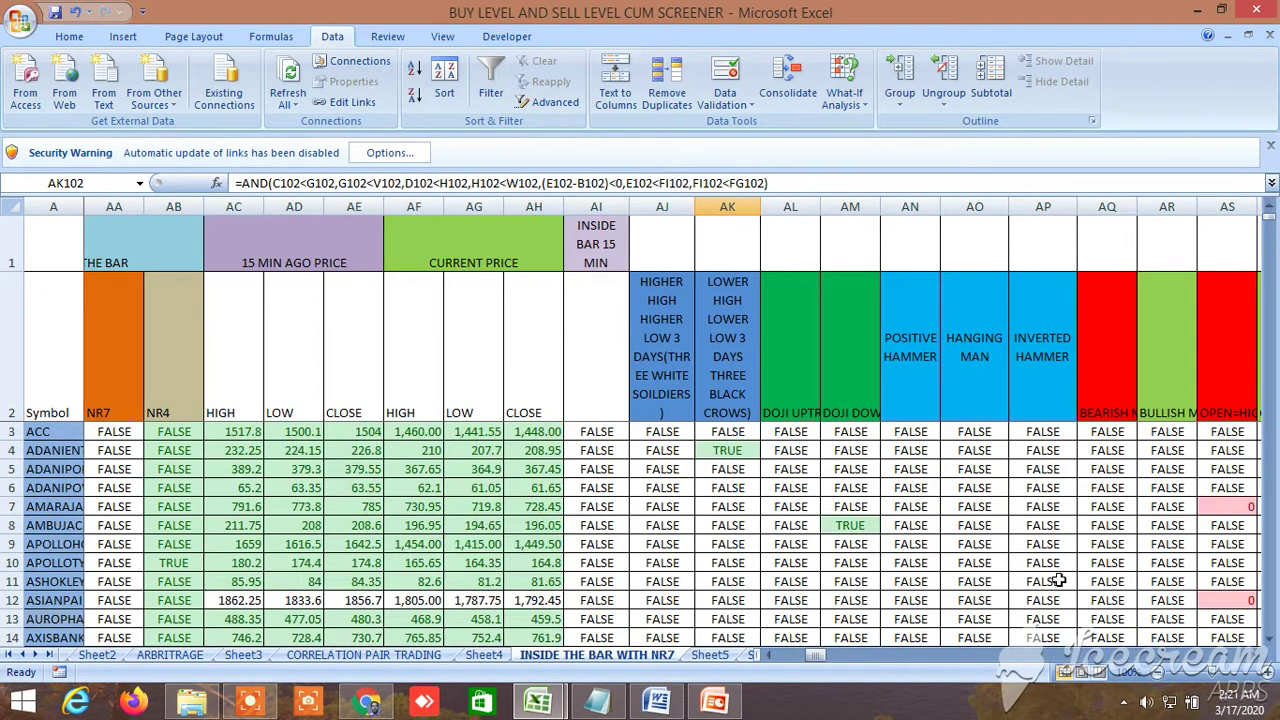
Inspect the NKS column formulas of the highlighted stocks in cells AY5, AY6 and AY7.
left_click(1253, 655)
left_click(1253, 658)
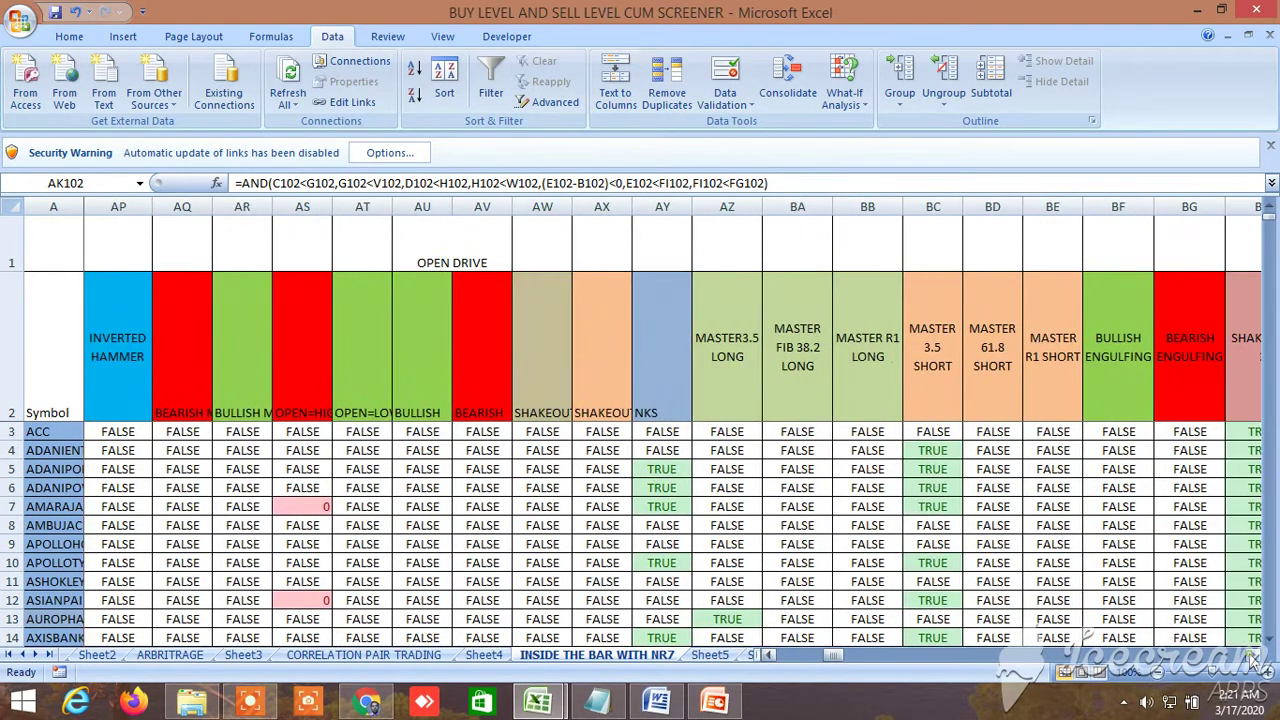
left_click(672, 470)
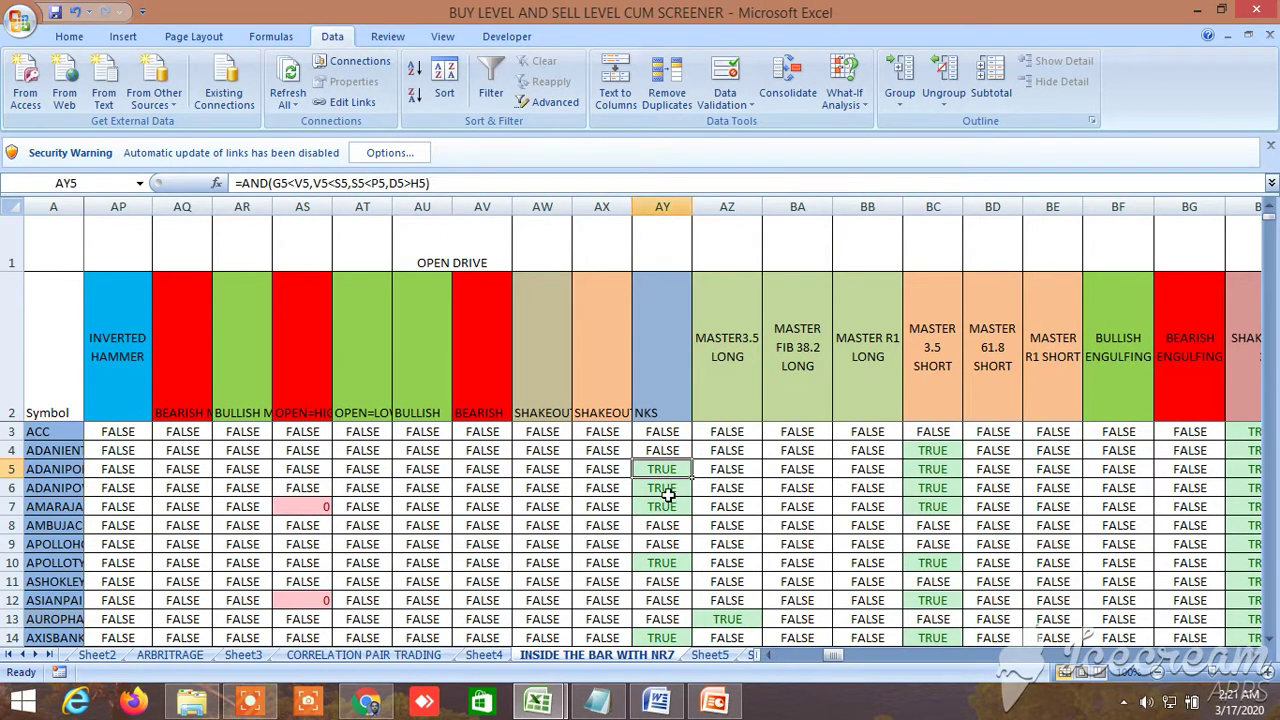
left_click(668, 488)
left_click(665, 505)
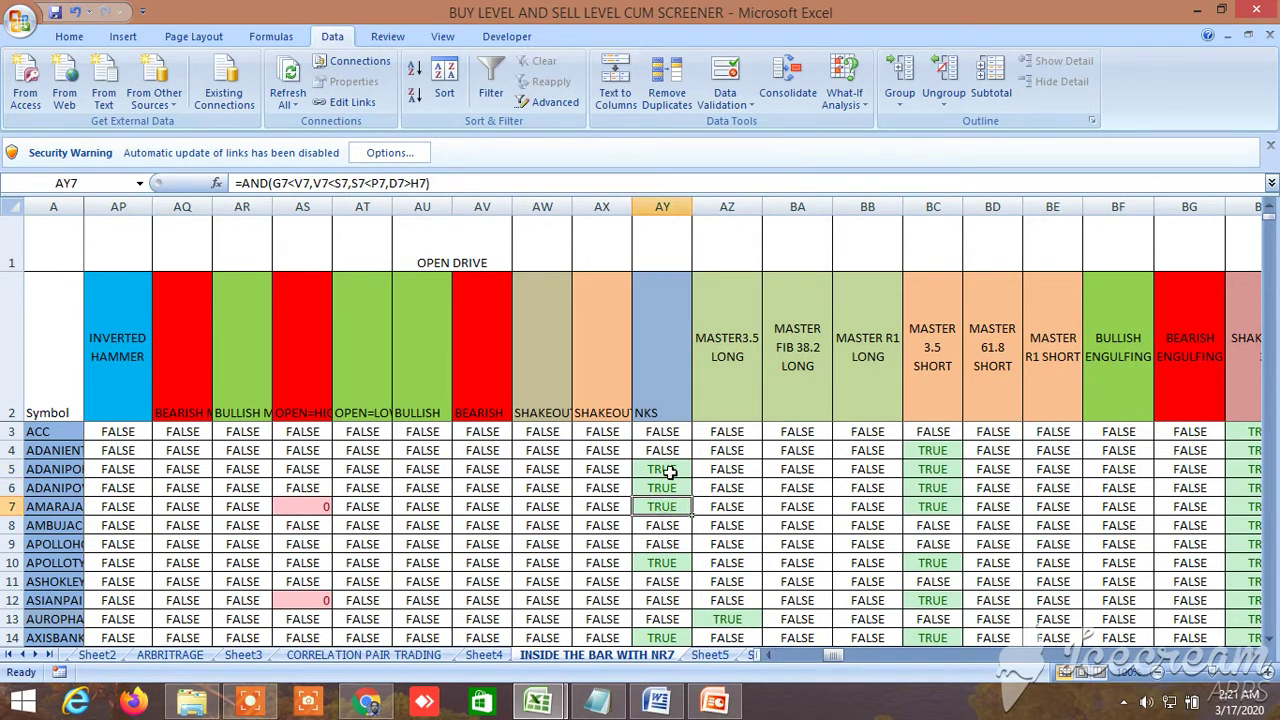
left_click(668, 472)
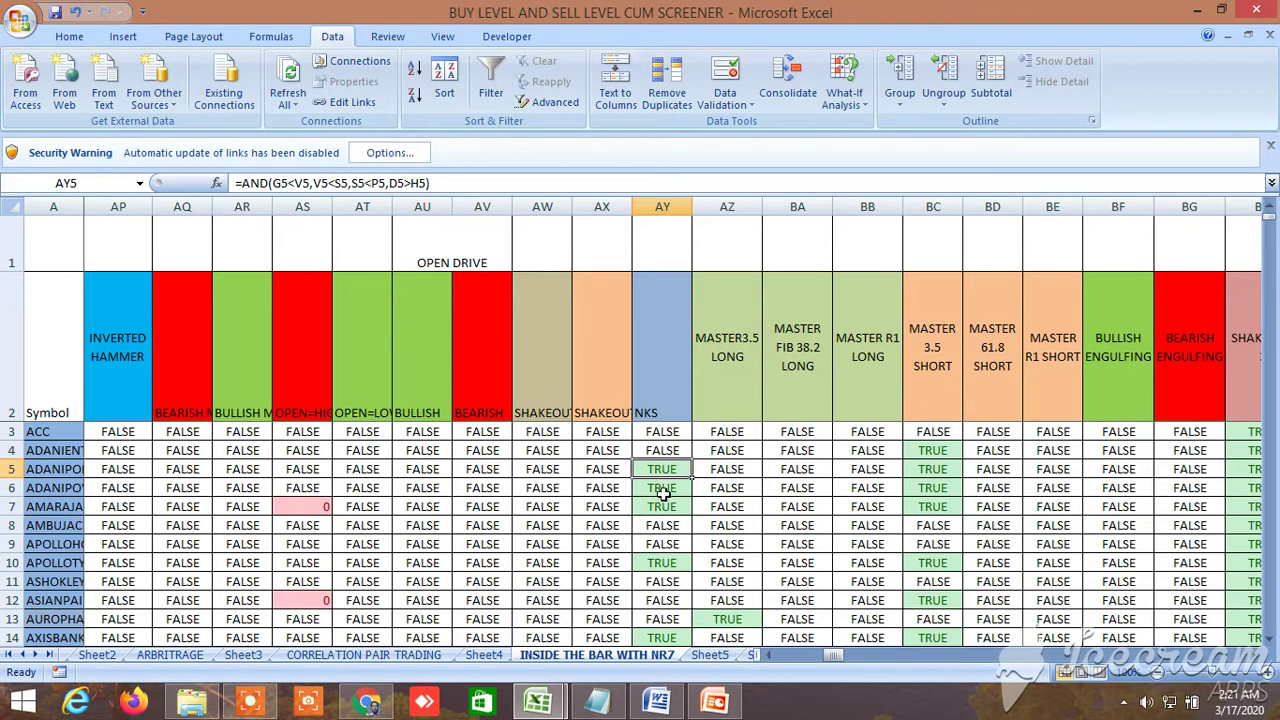
left_click(663, 489)
left_click(676, 510)
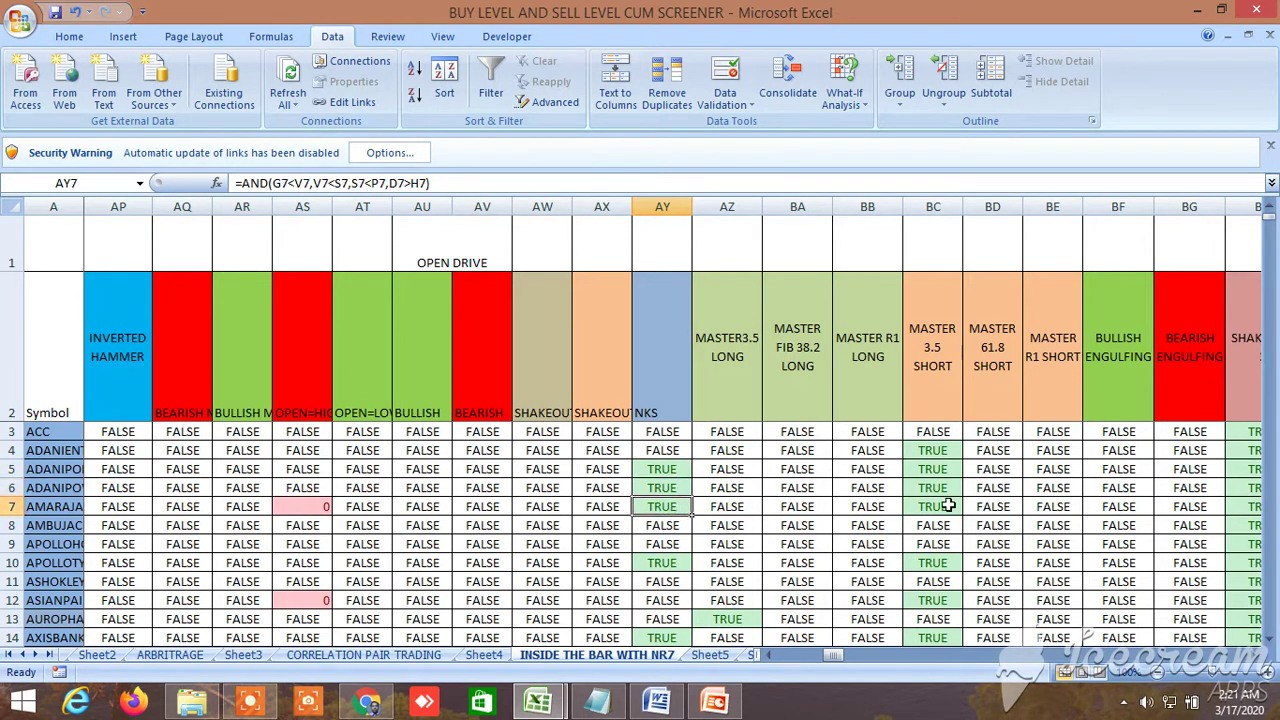
Inspect the MASTER 3.5 SHORT formulas of the highlighted stocks in cells BC4 through BC7.
left_click(936, 452)
left_click(940, 471)
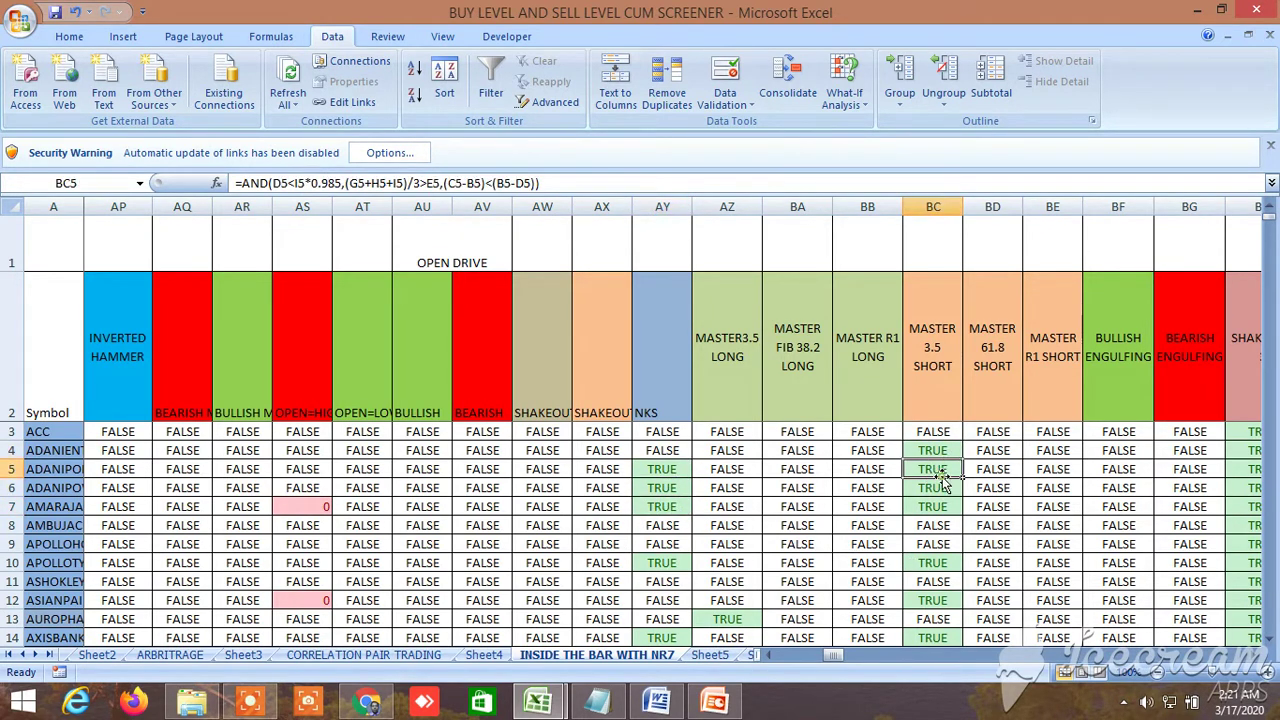
left_click(935, 489)
left_click(933, 508)
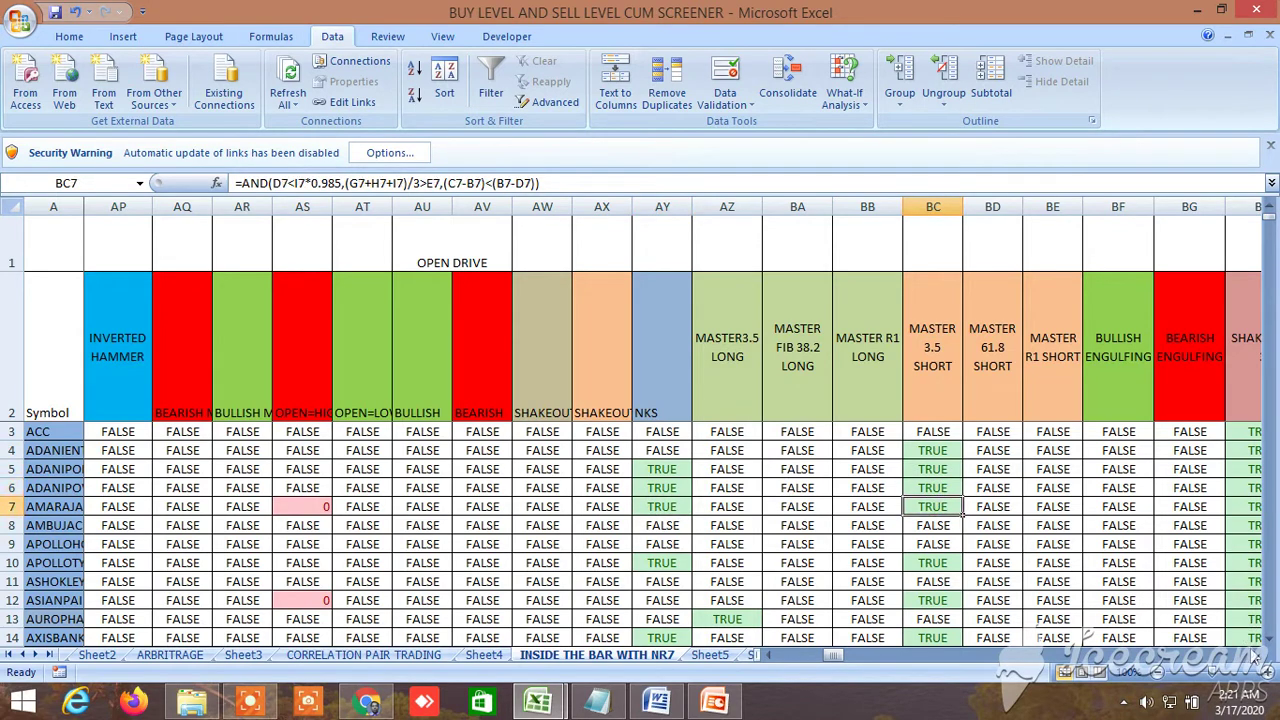
Review the SHAKEOUT 3 and SHAKEOUT 4 columns down the stock list and inspect the long tail candlestick formula in BJ3.
scroll(1253, 655, "right", 7)
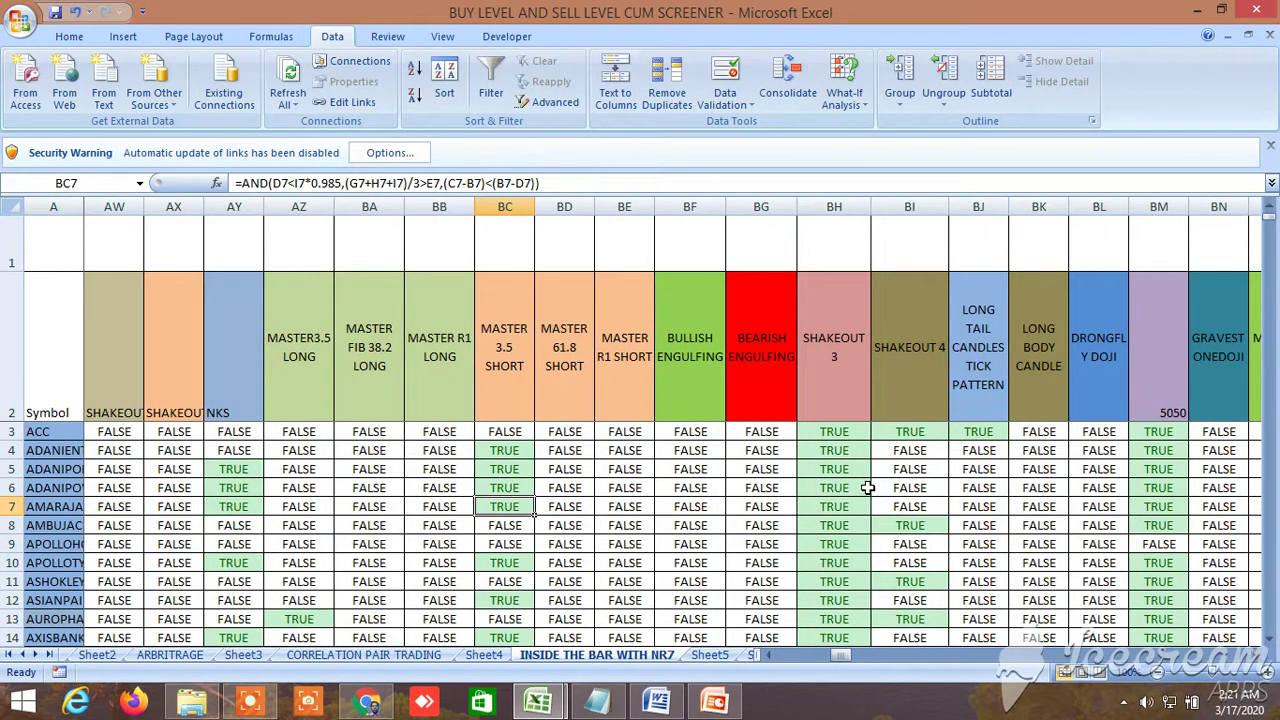
scroll(867, 488, "down", 10)
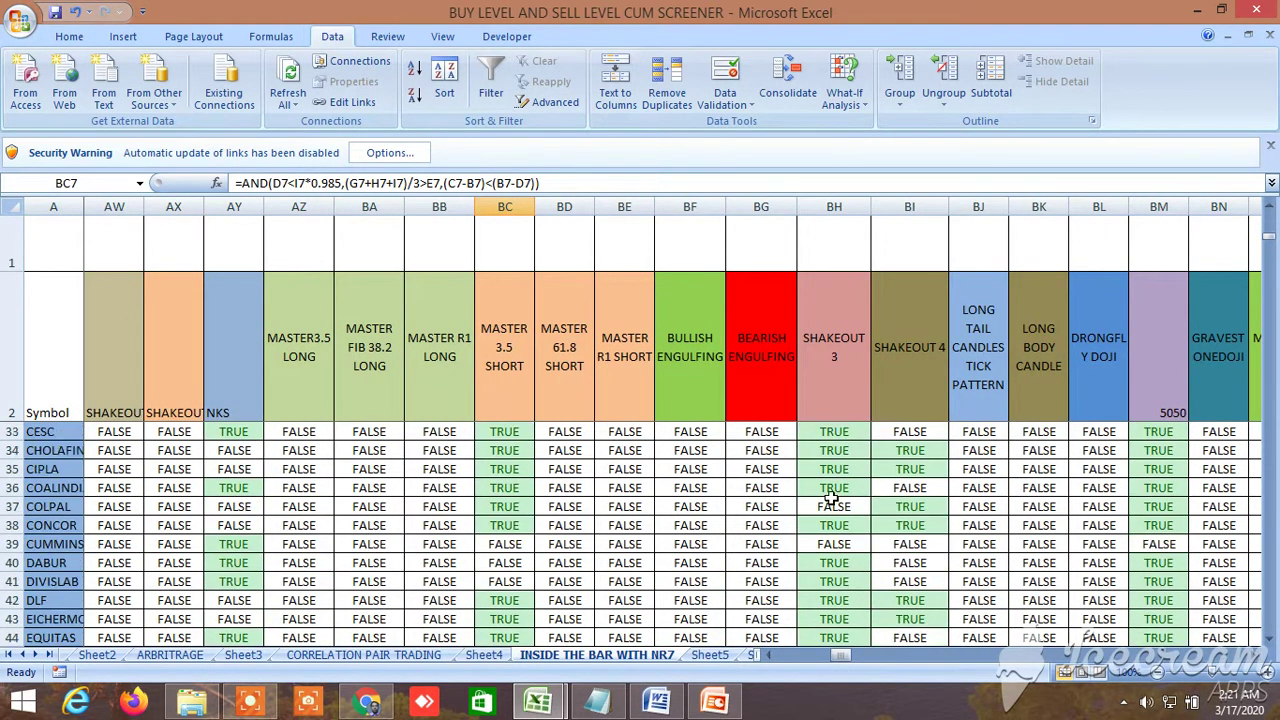
scroll(831, 497, "up", 10)
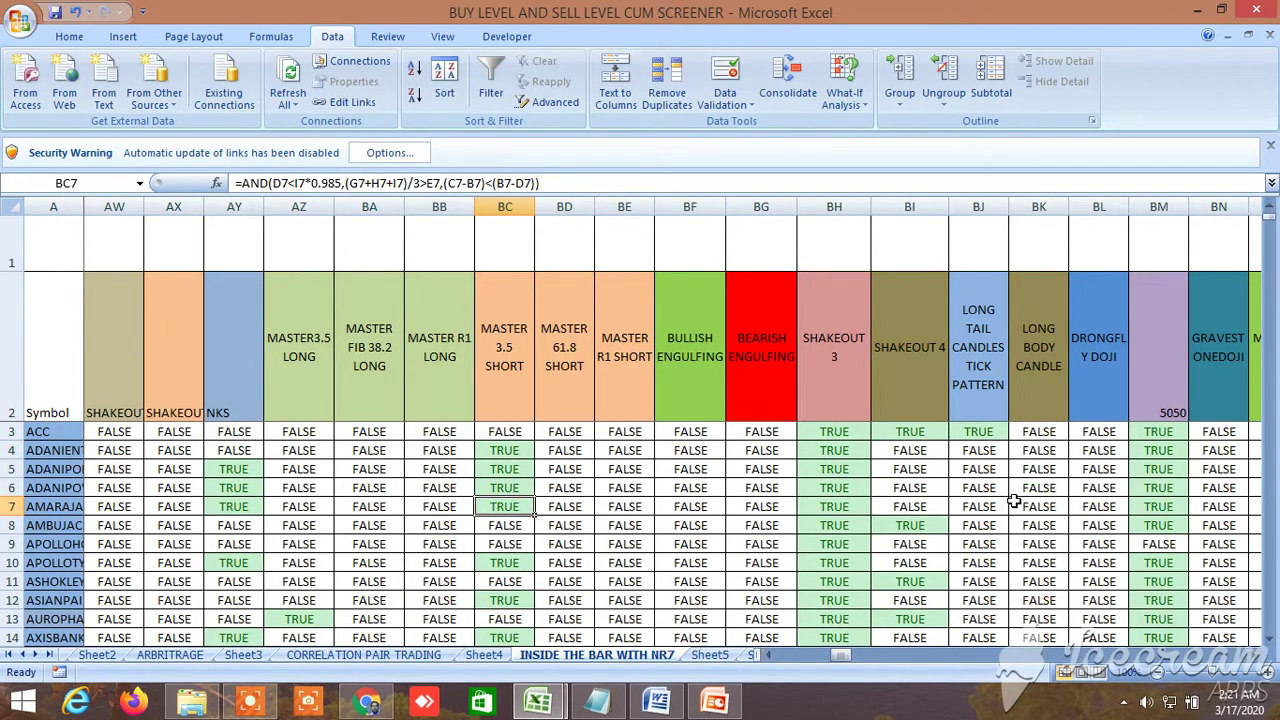
left_click(982, 434)
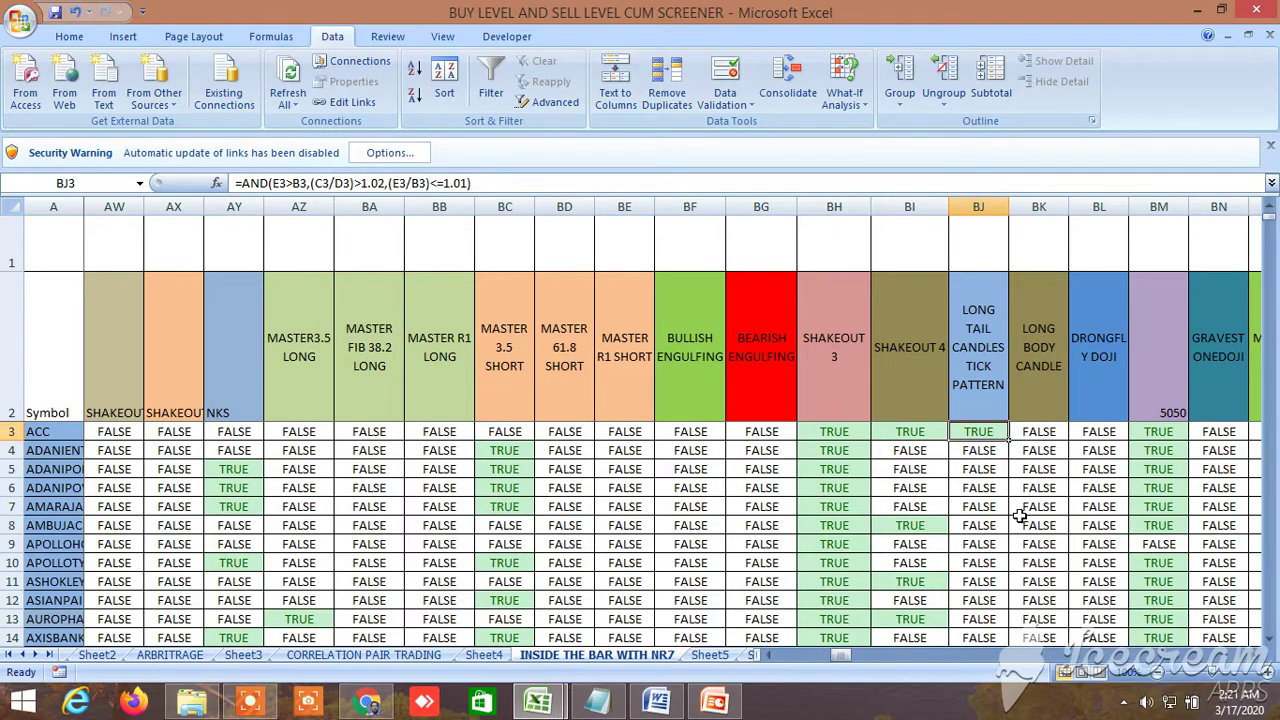